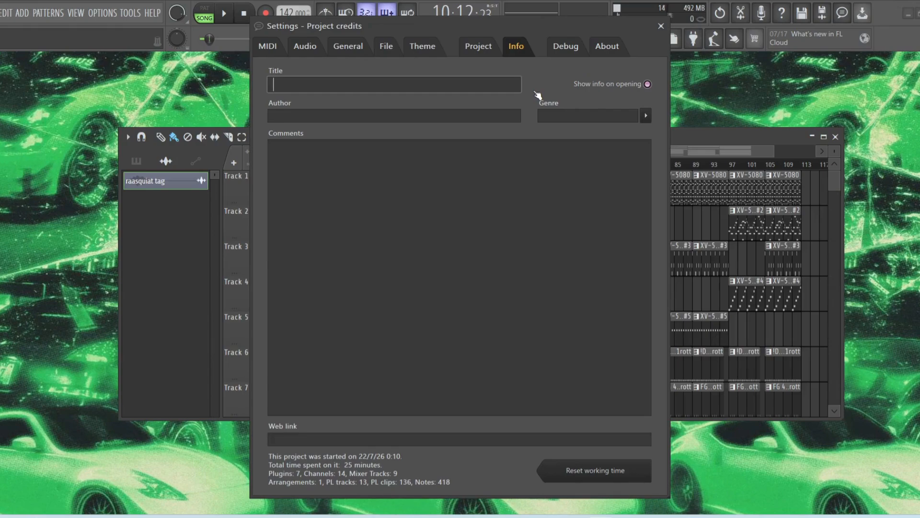
- Close the project info settings and play the arrangement from the start of bar 1
left_click(661, 26)
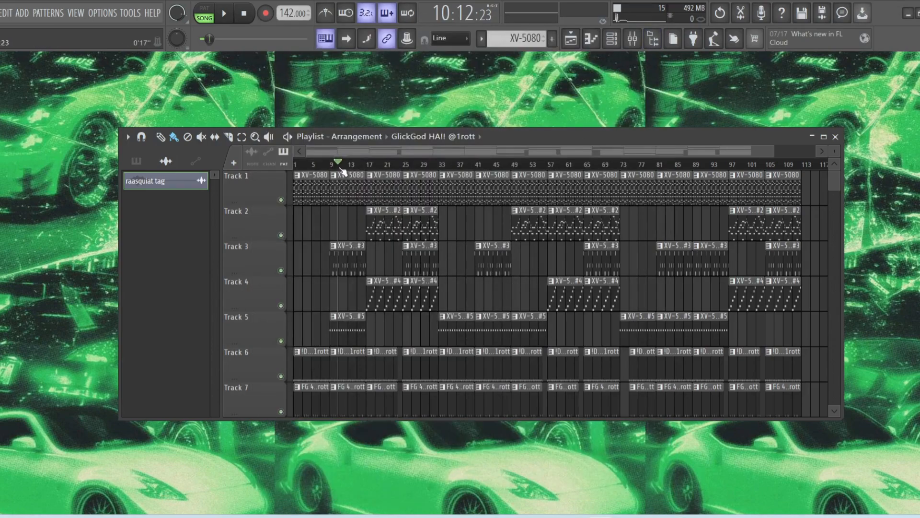
left_click_drag(339, 164, 222, 176)
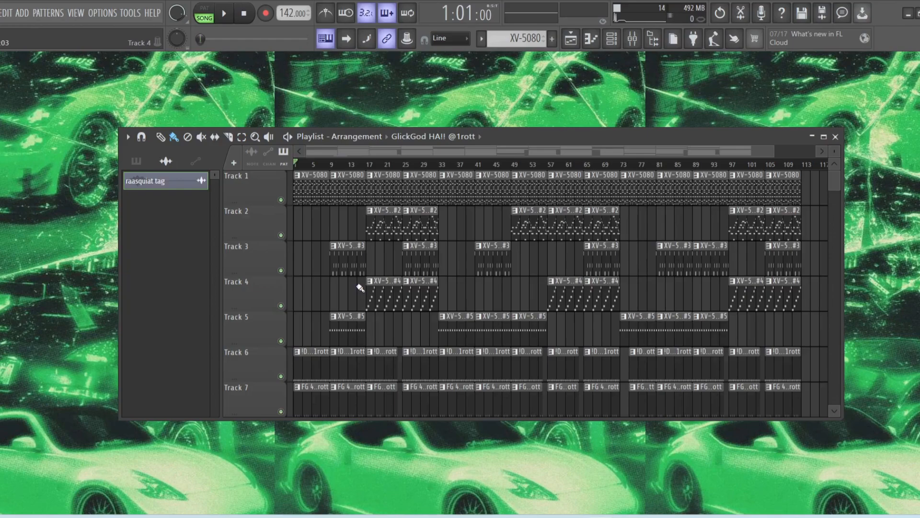
left_click_drag(771, 152, 376, 194)
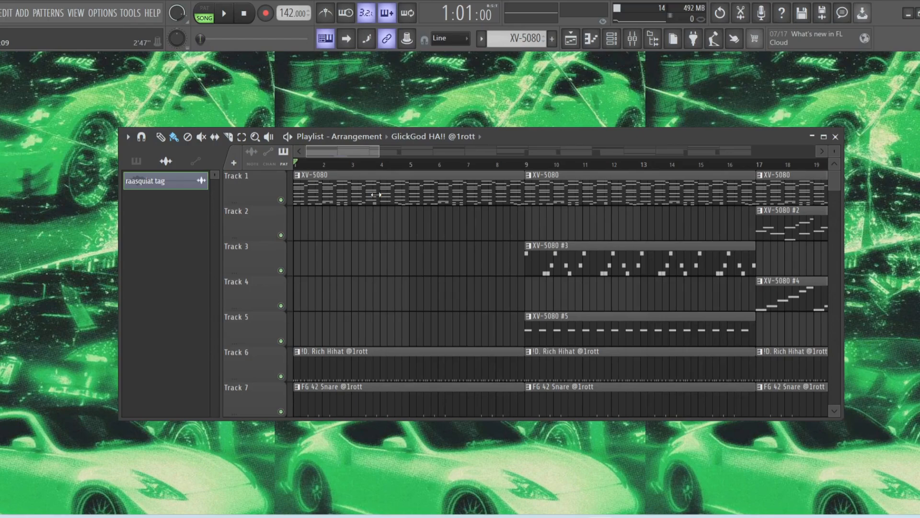
left_click_drag(377, 195, 530, 186)
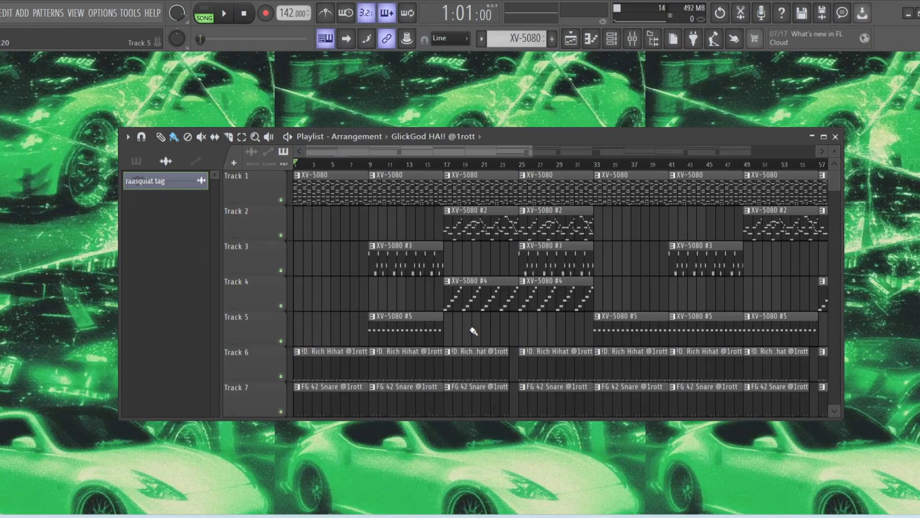
key("space")
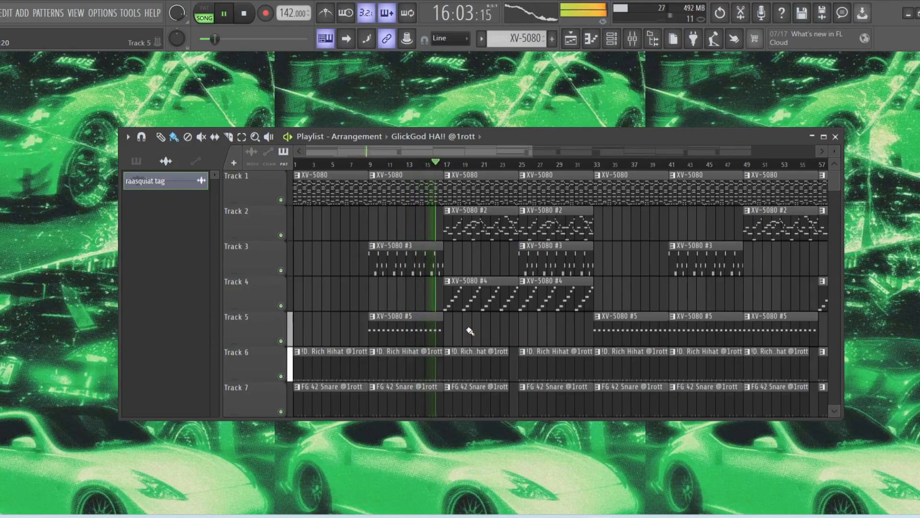
key("space")
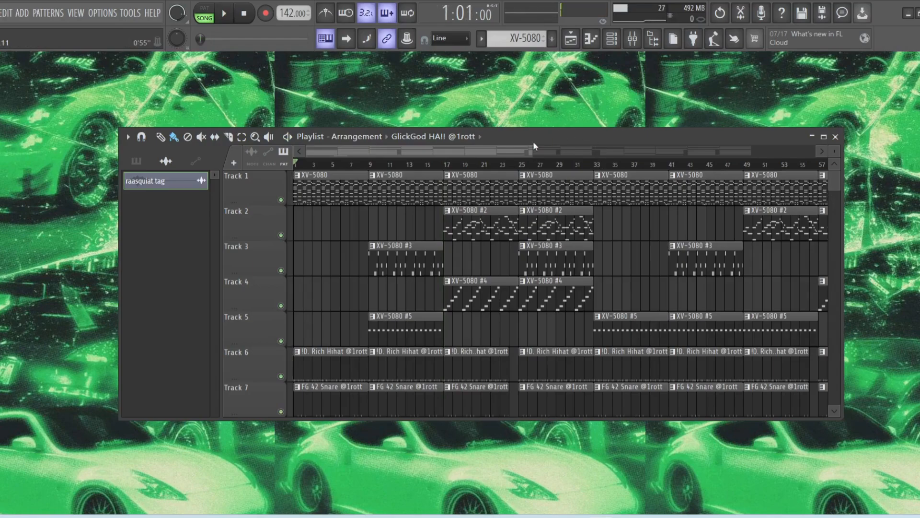
- Open the first XV-5080 clip on Track 1 in the piano roll with all eight bars in view
left_click_drag(532, 150, 755, 158)
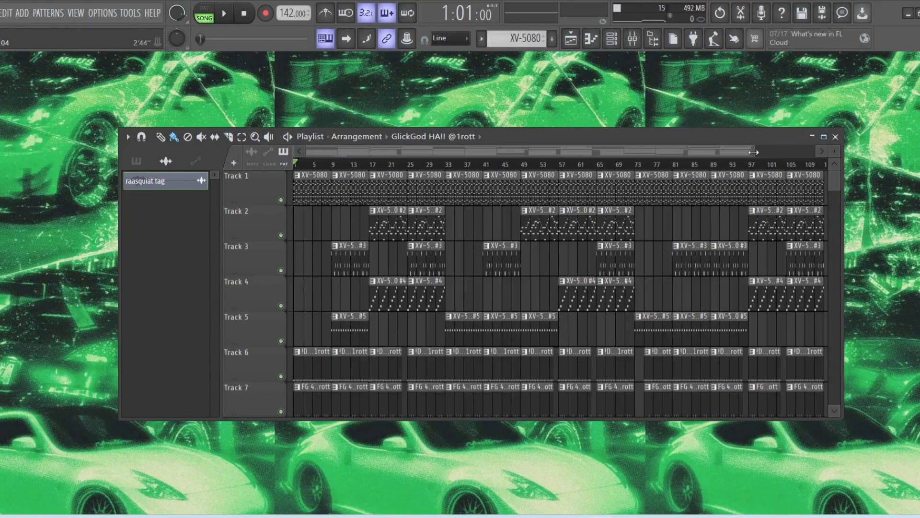
left_click_drag(753, 152, 414, 154)
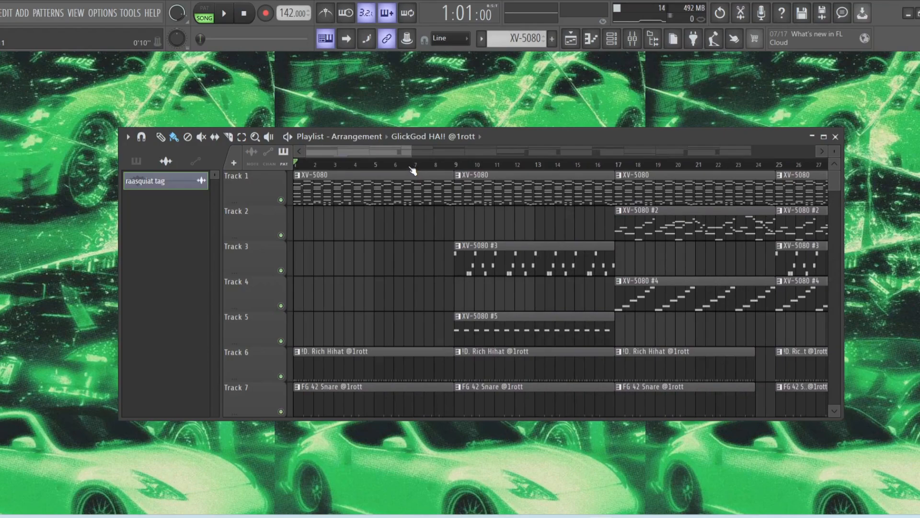
double_click(373, 198)
left_click_drag(479, 71, 221, 91)
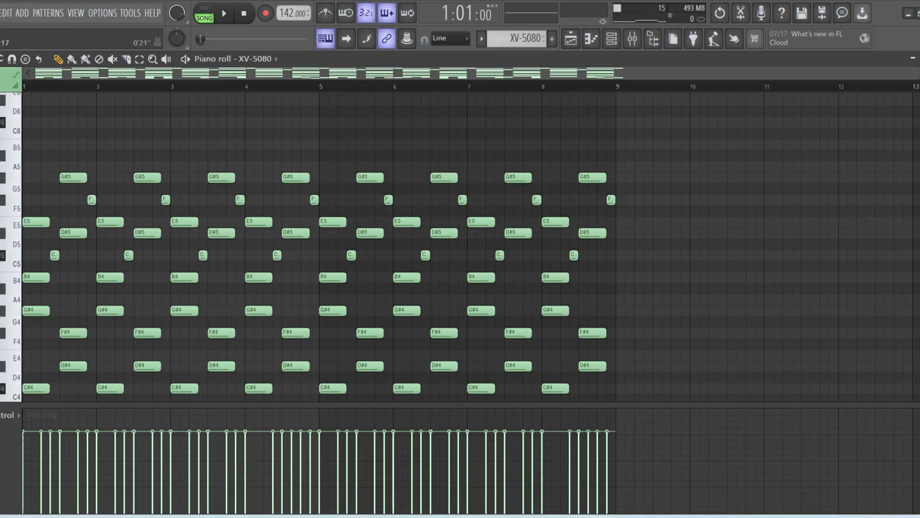
left_click_drag(916, 73, 718, 88)
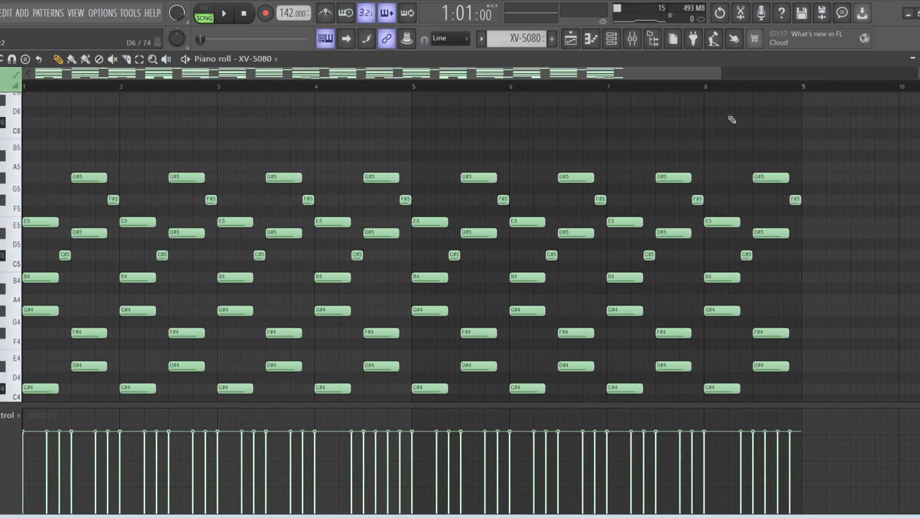
- Examine the melody, chord and bass notes of the XV-5080 pattern across its full pitch range
scroll(732, 119, "down", 10)
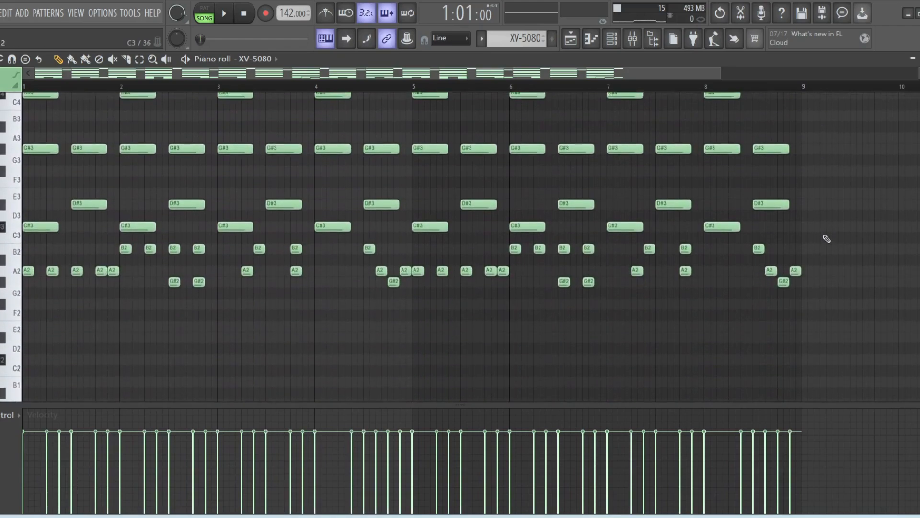
scroll(796, 264, "up", 5)
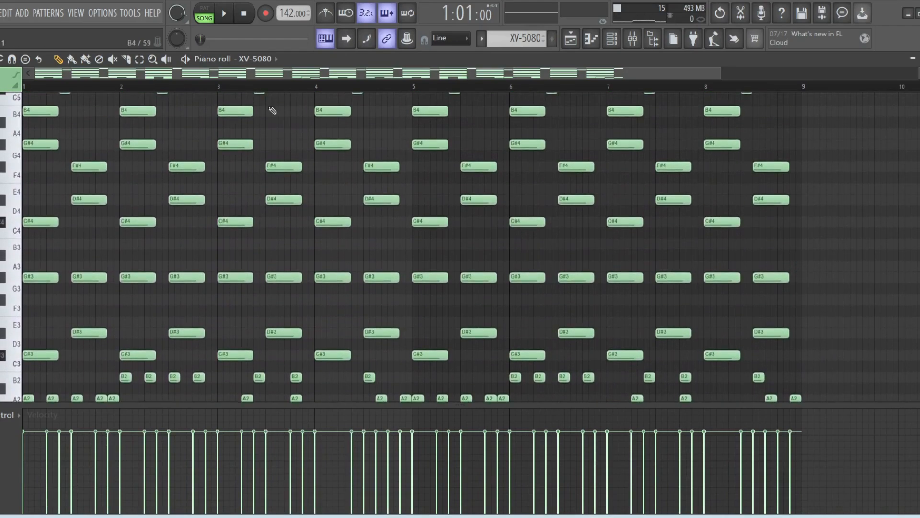
scroll(57, 263, "up", 5)
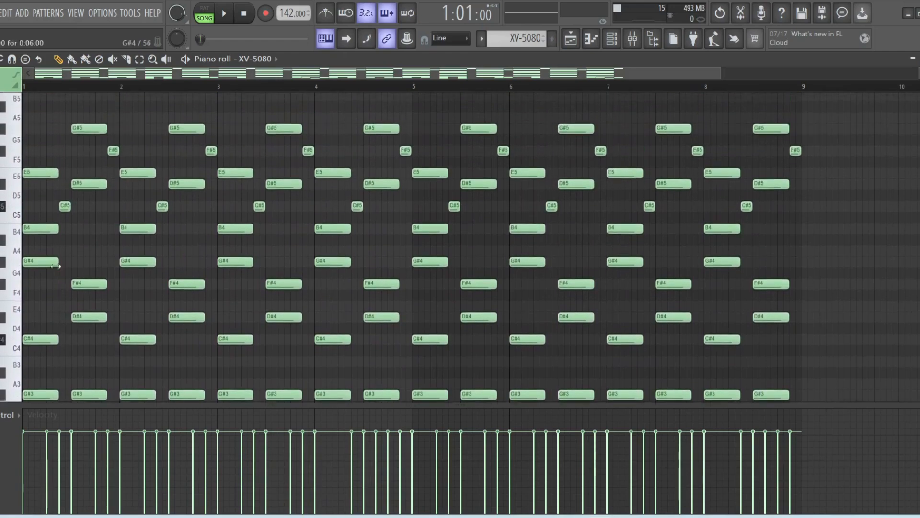
scroll(661, 234, "down", 7)
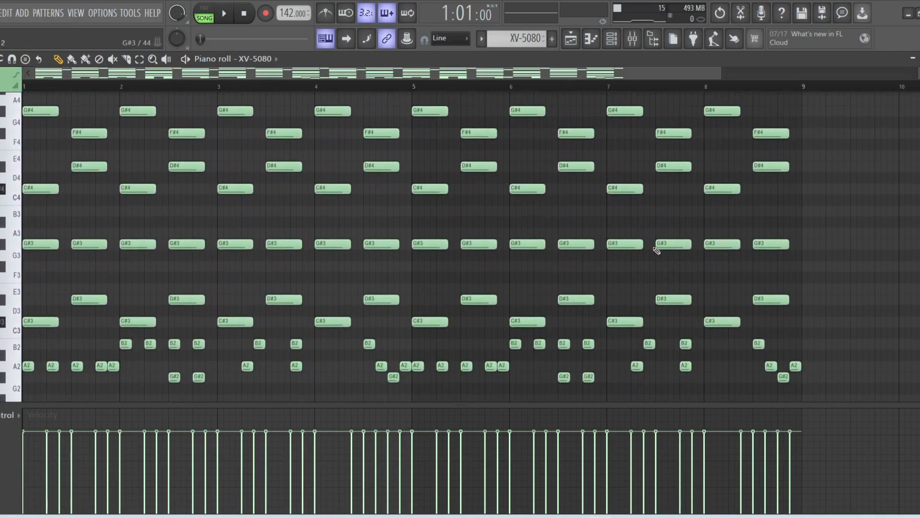
scroll(818, 164, "down", 2)
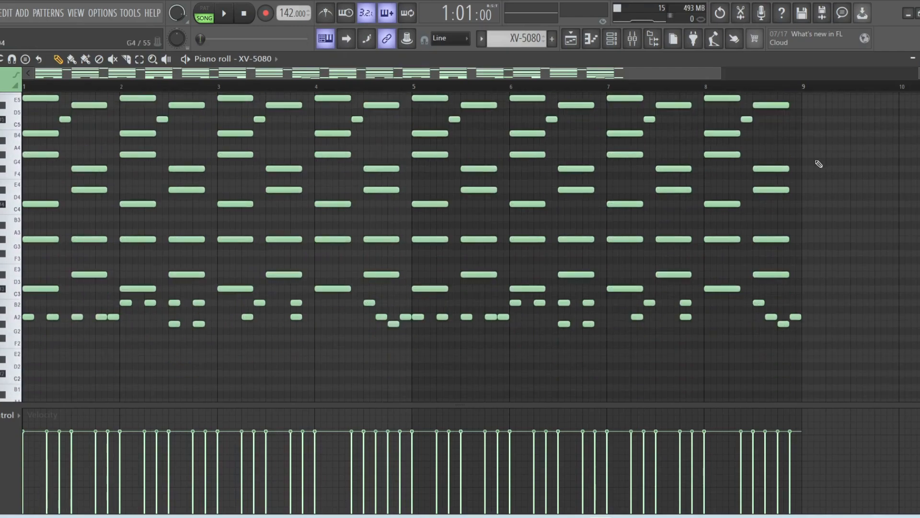
scroll(100, 234, "up", 4)
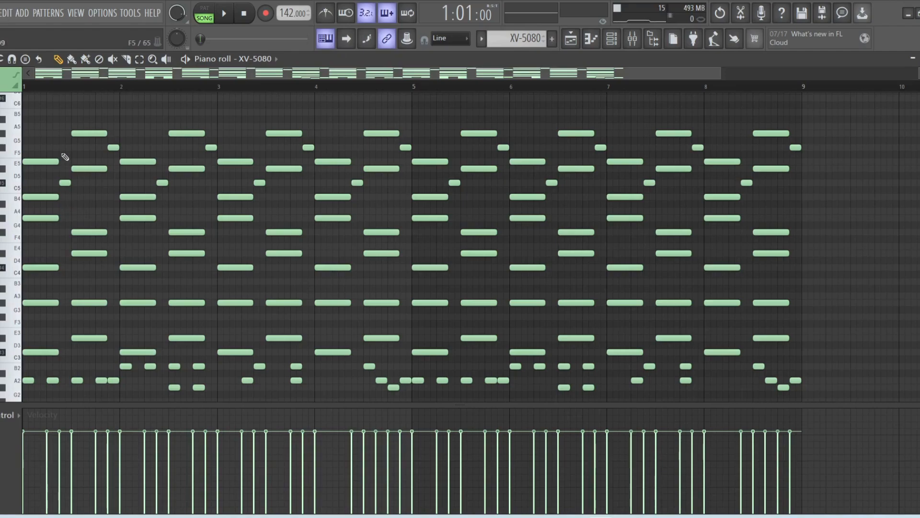
scroll(90, 273, "down", 1)
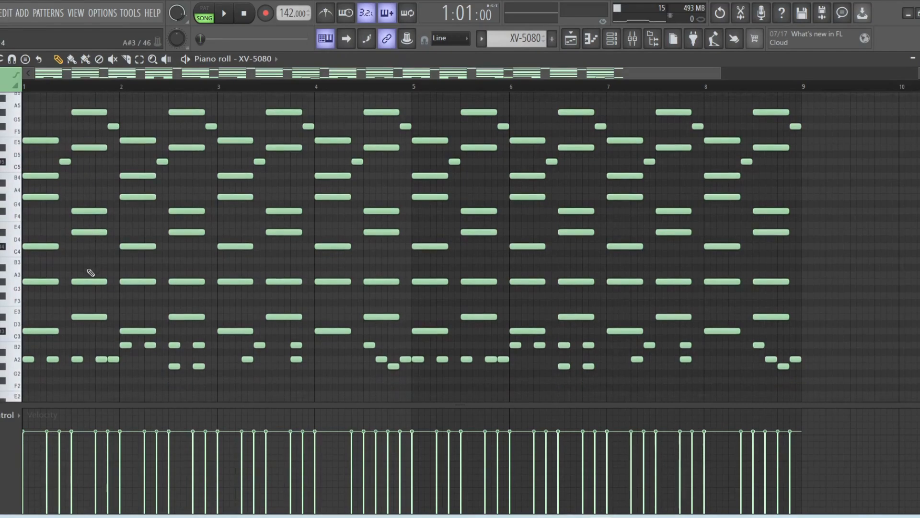
scroll(90, 272, "down", 2)
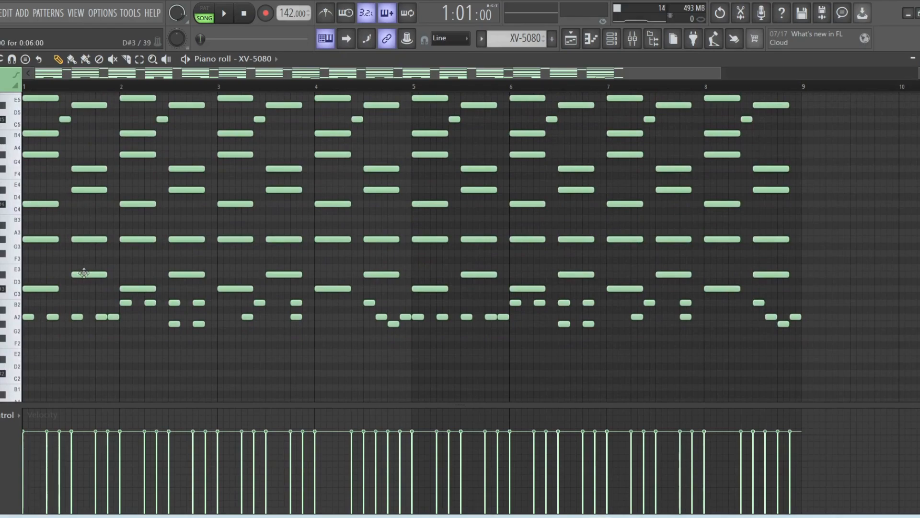
scroll(45, 214, "up", 5)
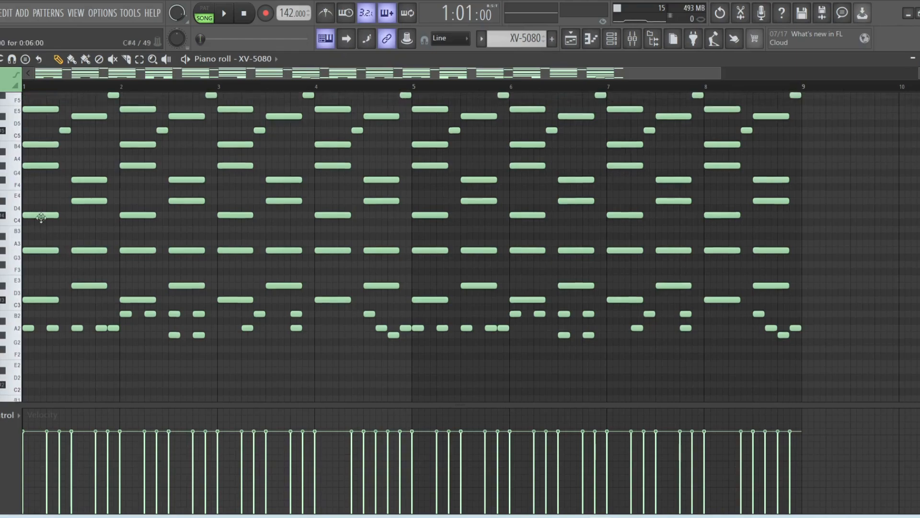
scroll(106, 301, "down", 4)
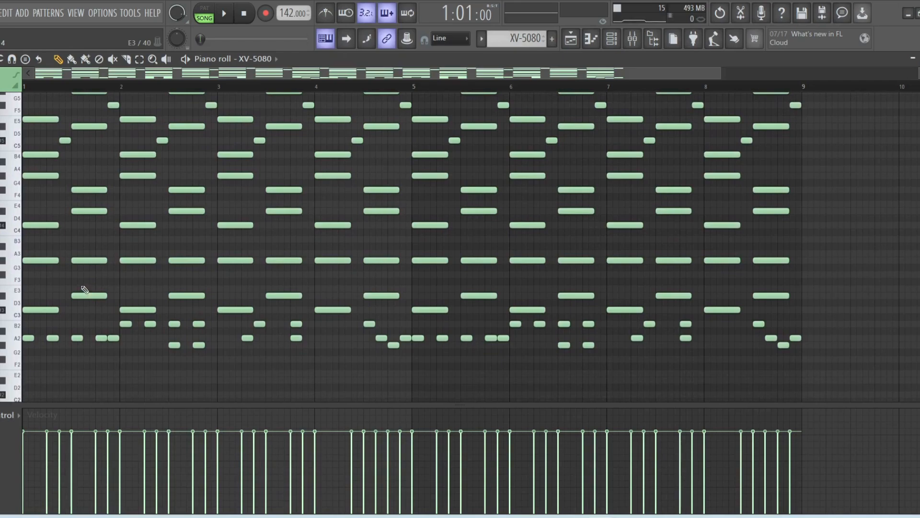
scroll(87, 285, "up", 1)
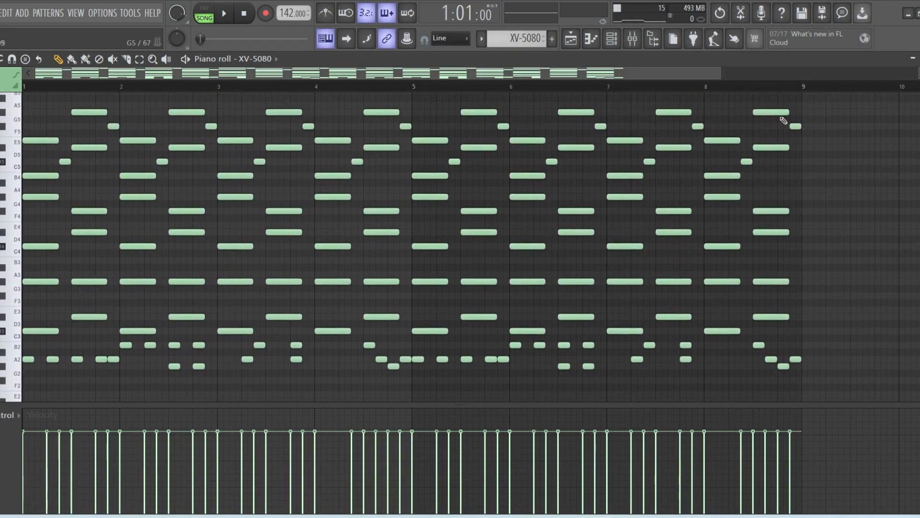
- Examine the stacked chord notes in the first bars of the XV-5080 pattern up close
left_click_drag(717, 75, 287, 136)
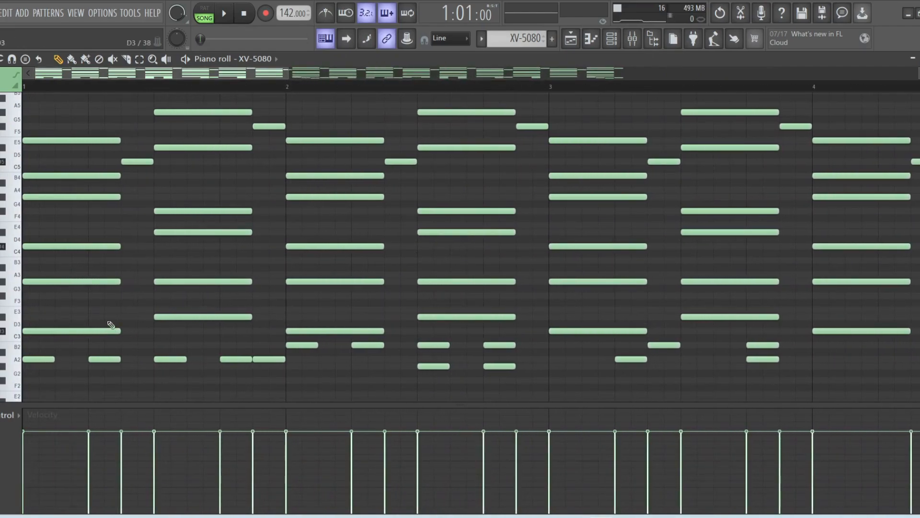
scroll(103, 323, "down", 1)
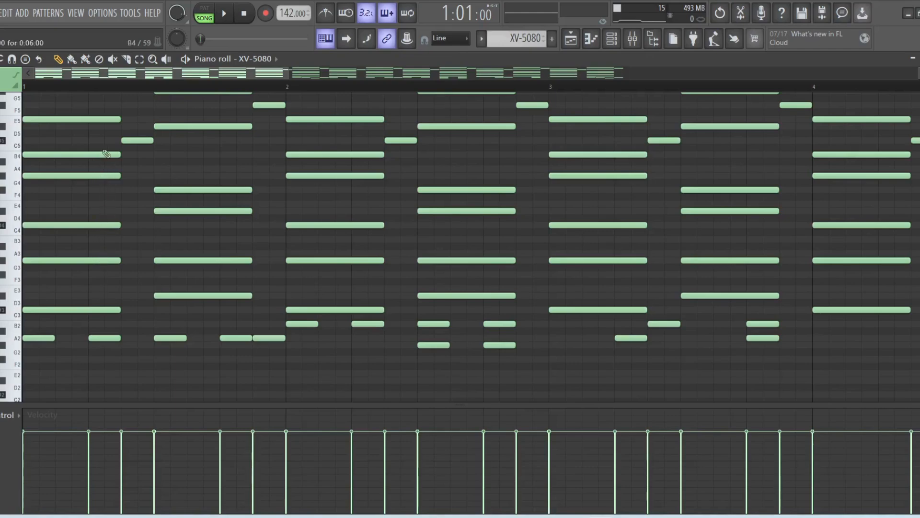
scroll(130, 240, "up", 1)
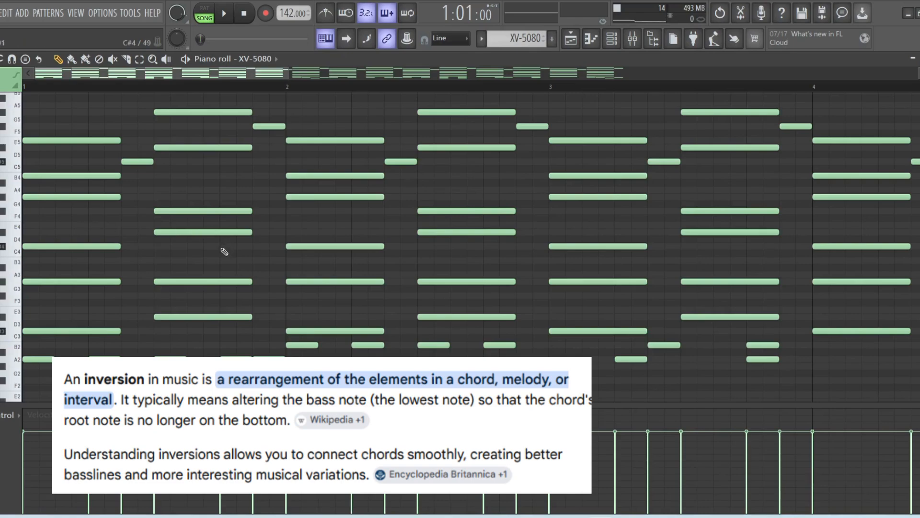
scroll(222, 252, "down", 3)
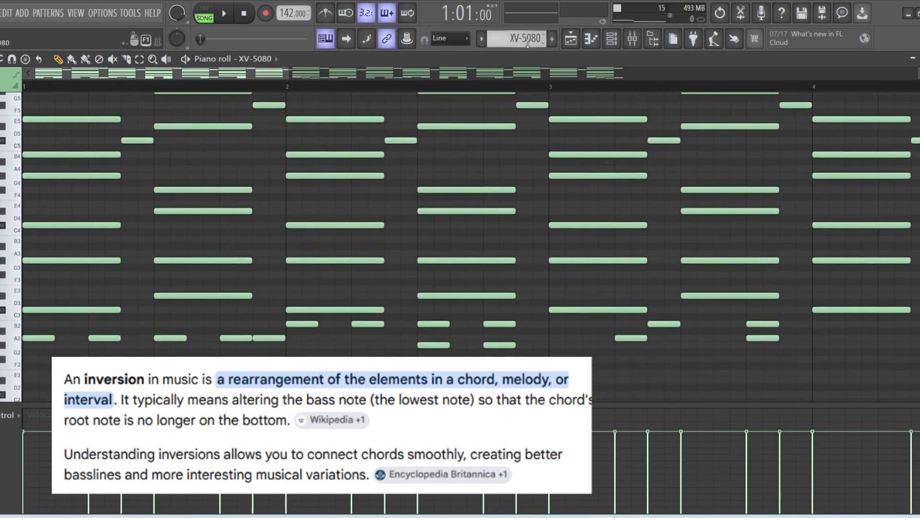
left_click_drag(287, 71, 323, 73)
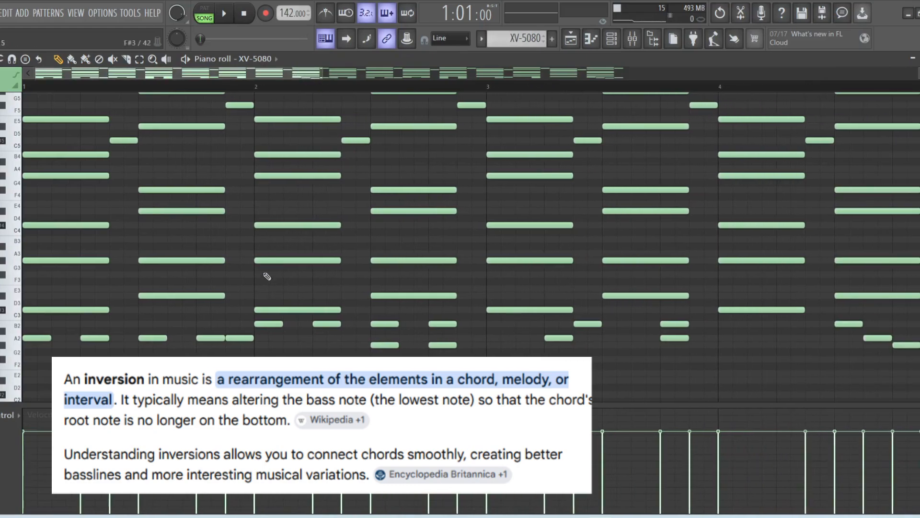
scroll(243, 195, "up", 3)
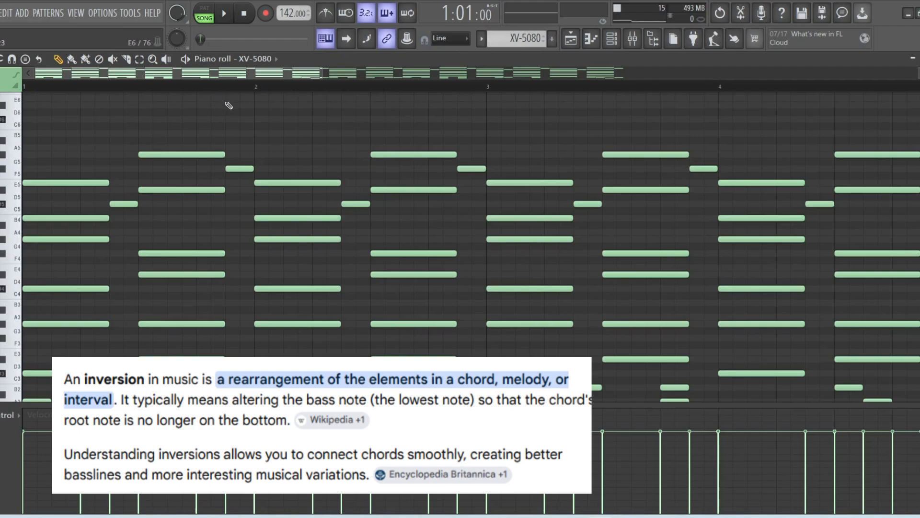
- Select bar 1 of the XV-5080 pattern and compare its notes with the rest of the eight bars
left_click_drag(257, 90, 21, 119)
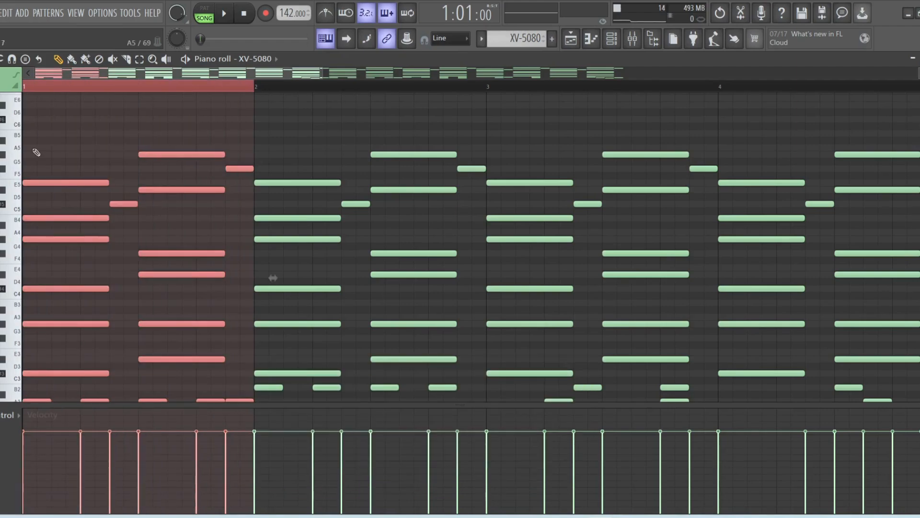
scroll(245, 225, "down", 3)
scroll(276, 232, "up", 3)
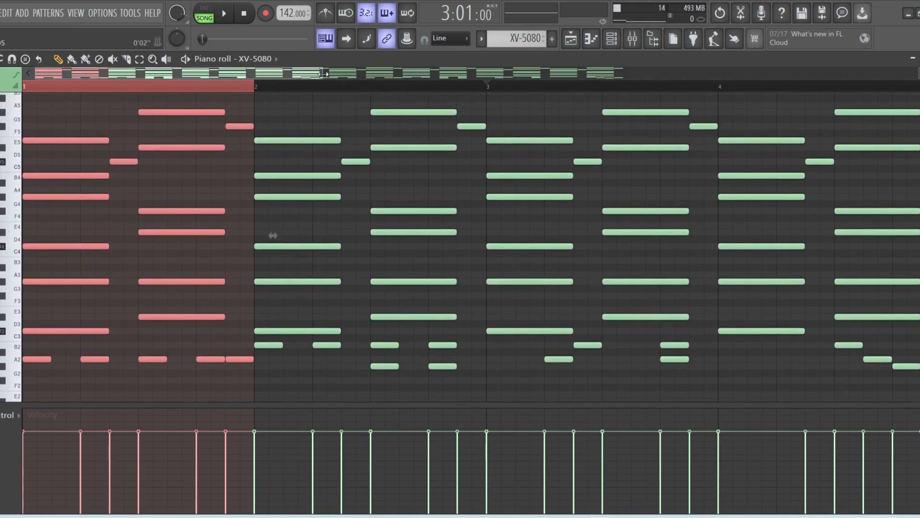
left_click_drag(323, 75, 861, 82)
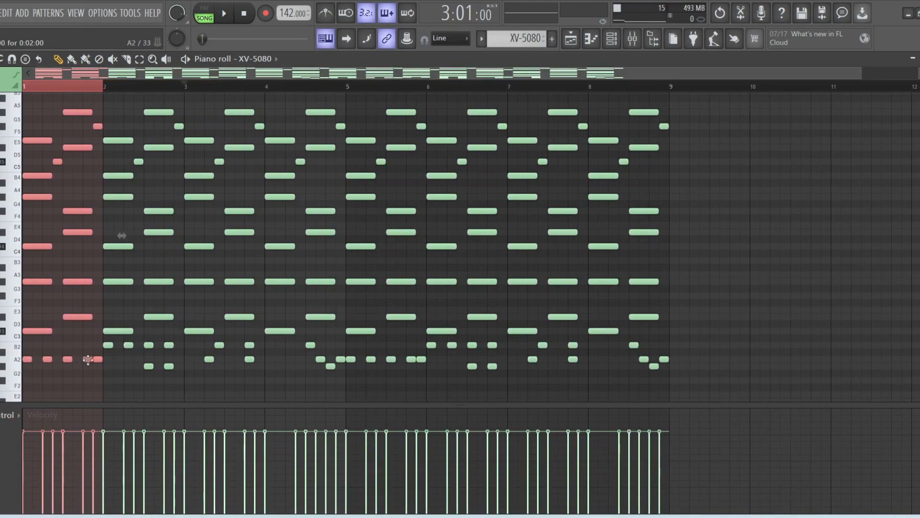
left_click(113, 380)
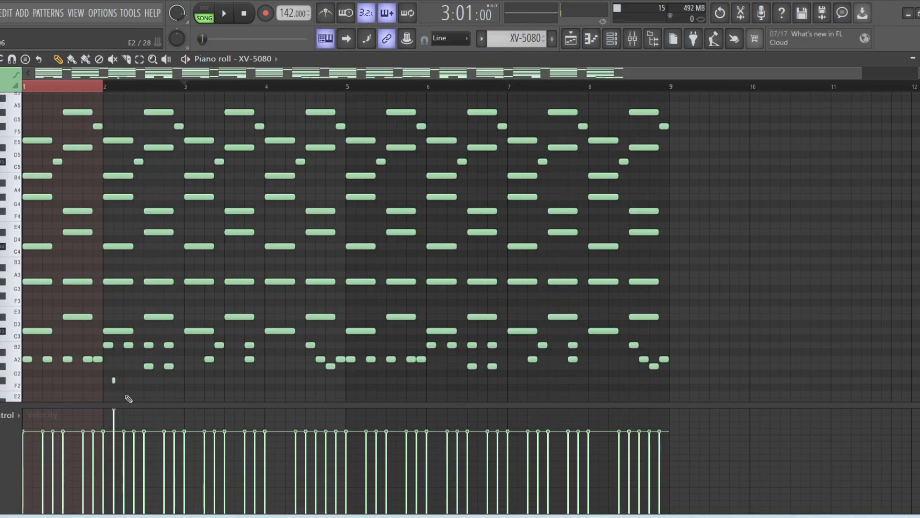
right_click(113, 380)
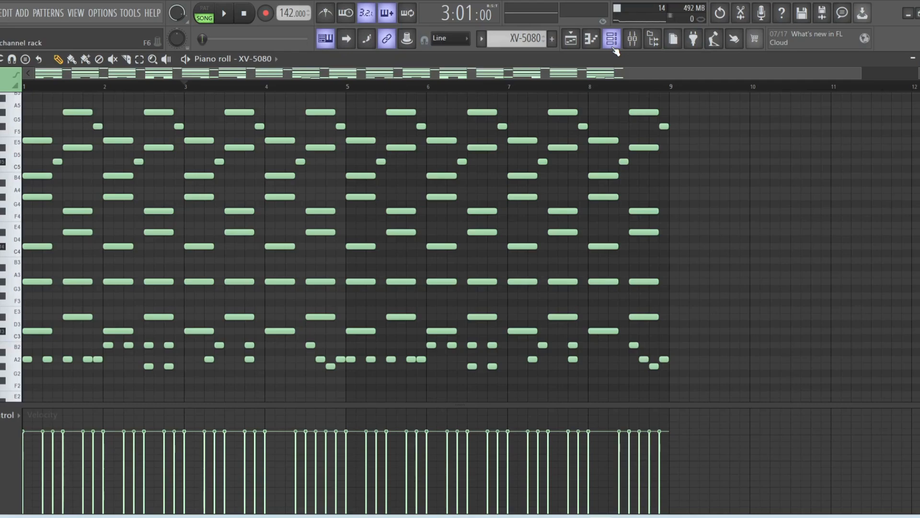
- Switch playback to pattern mode and play the XV-5080 pattern from the beginning
left_click(206, 17)
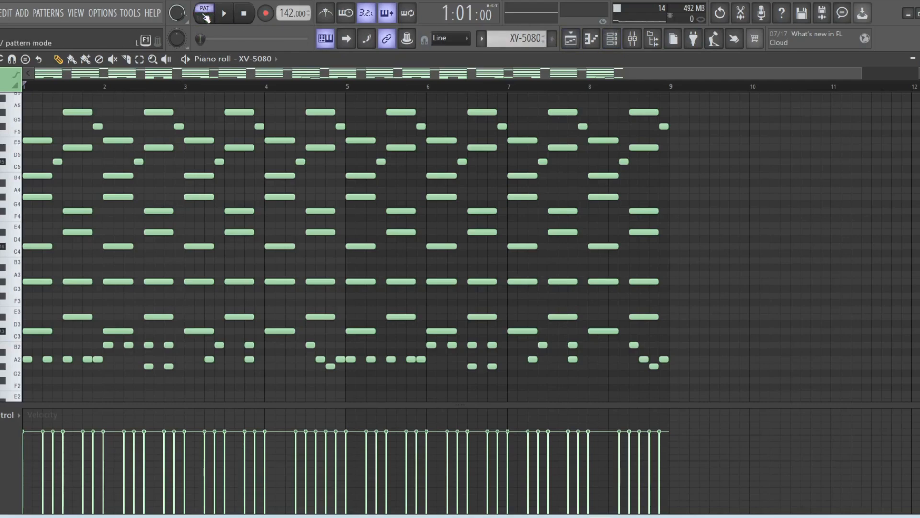
key("space")
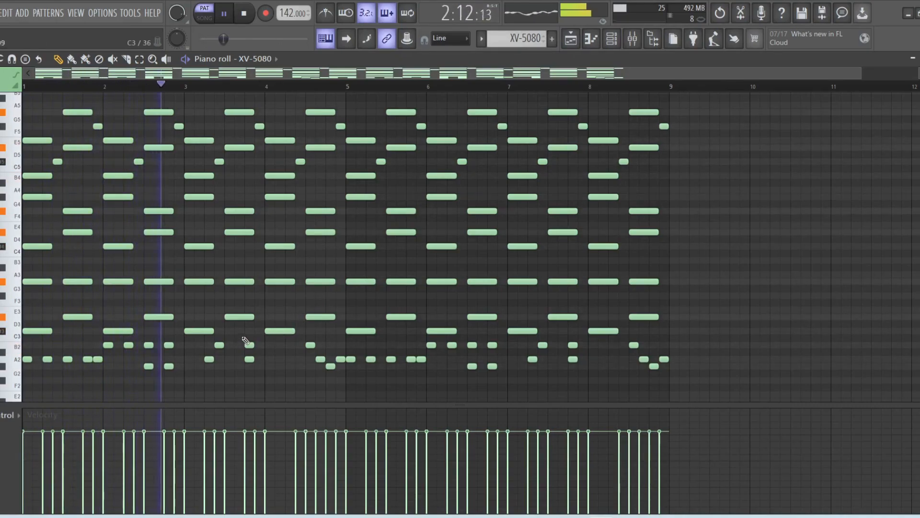
scroll(268, 340, "up", 2)
scroll(278, 345, "down", 2)
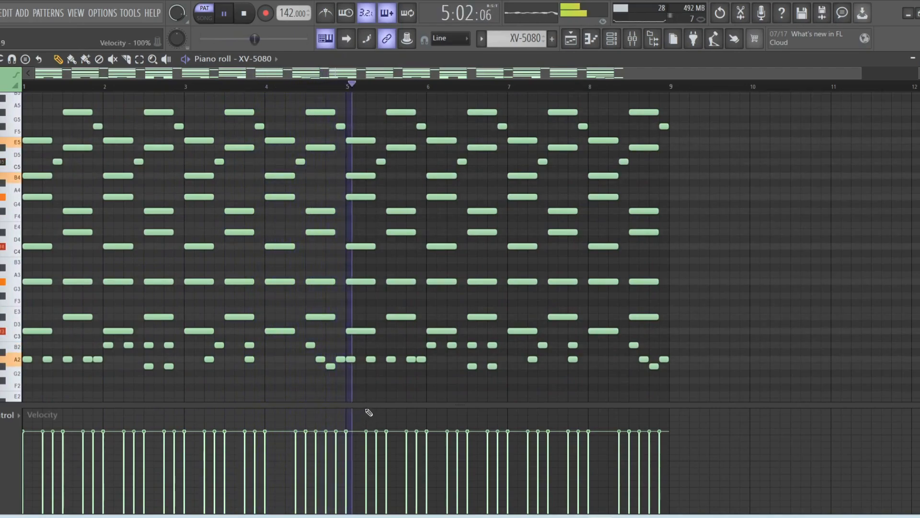
- Stop playback and examine the opening bars of the XV-5080 pattern up close, from bass to melody notes
key("space")
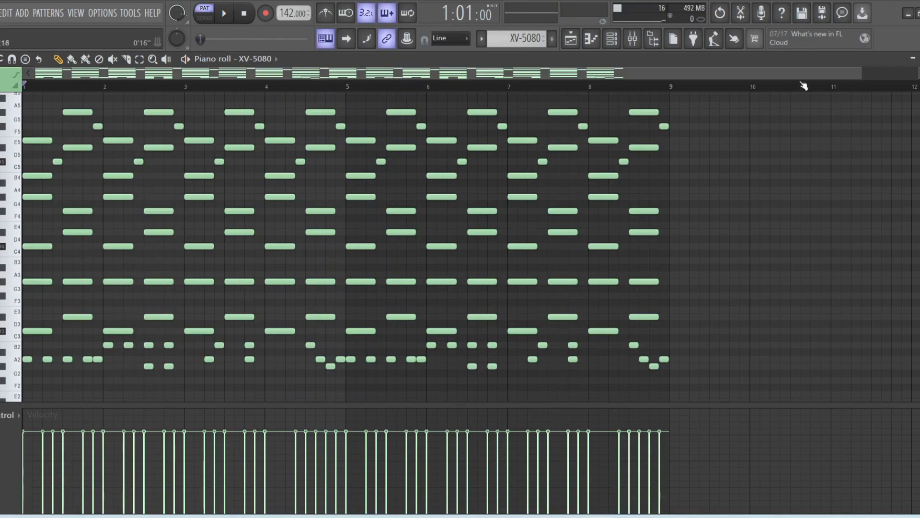
left_click_drag(862, 77, 316, 89)
scroll(255, 326, "up", 2)
scroll(250, 326, "down", 1)
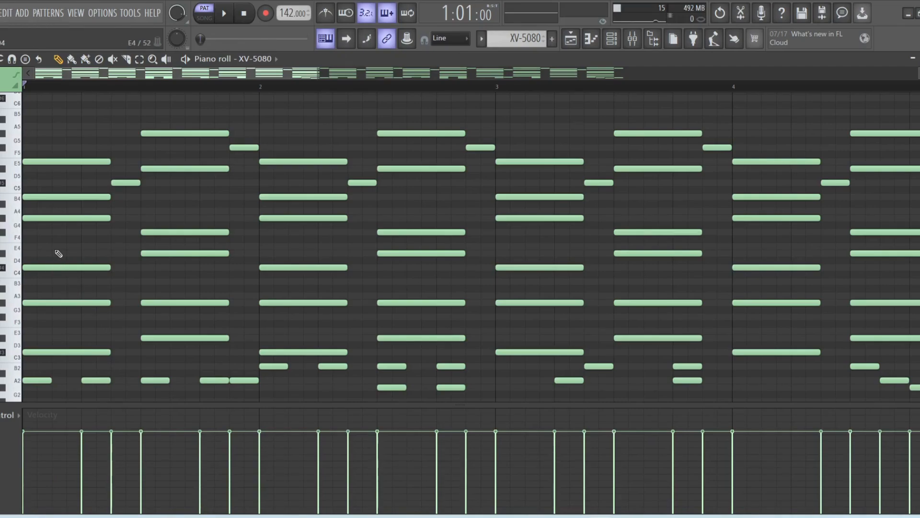
scroll(180, 163, "down", 6)
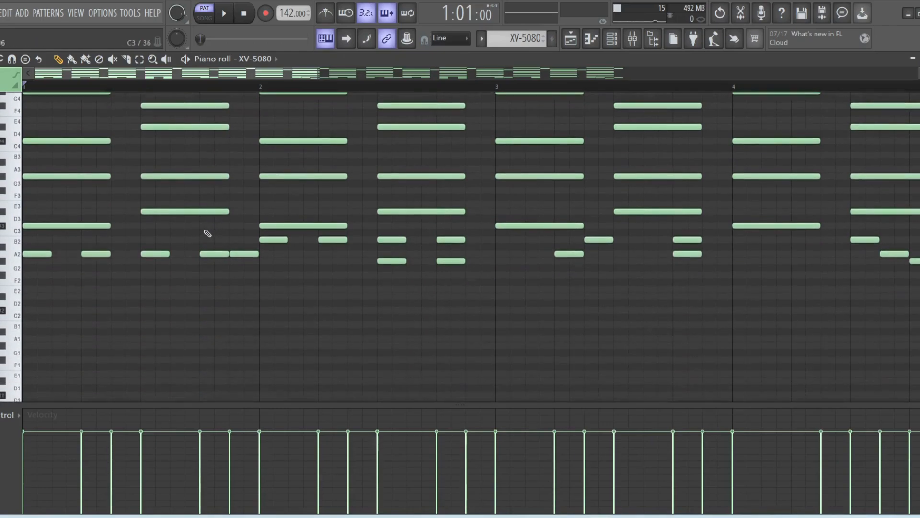
scroll(205, 235, "up", 5)
scroll(205, 352, "up", 4)
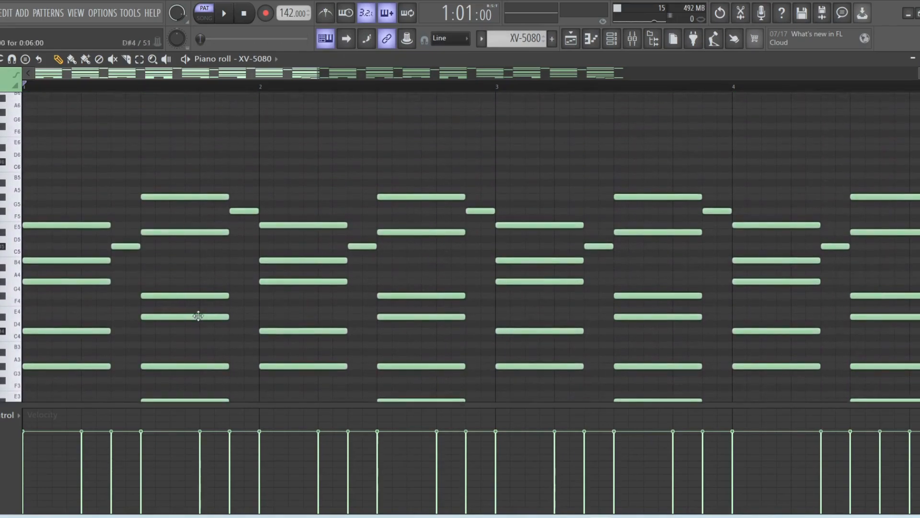
scroll(198, 314, "down", 3)
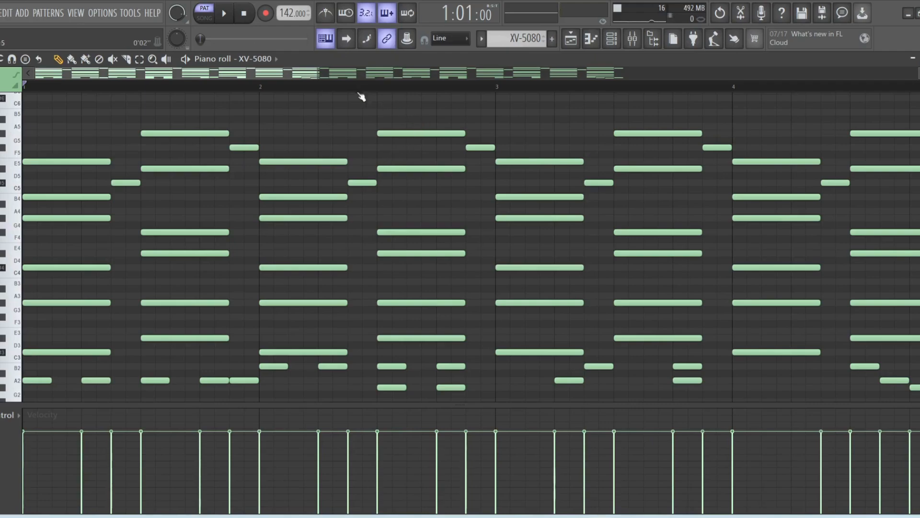
left_click_drag(319, 76, 794, 75)
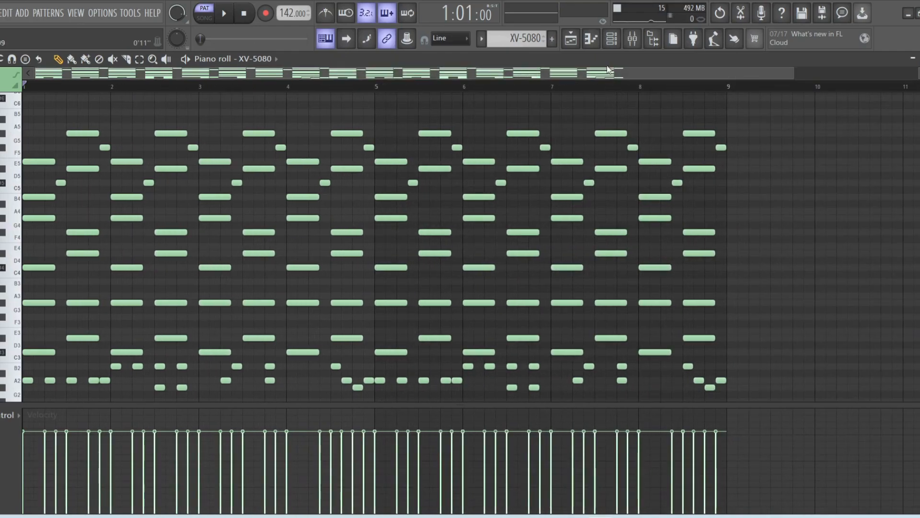
- Open the XV-5080 #3 pattern from Track 3 of the playlist and view its notes from bar 1 up close
left_click(612, 45)
left_click(571, 40)
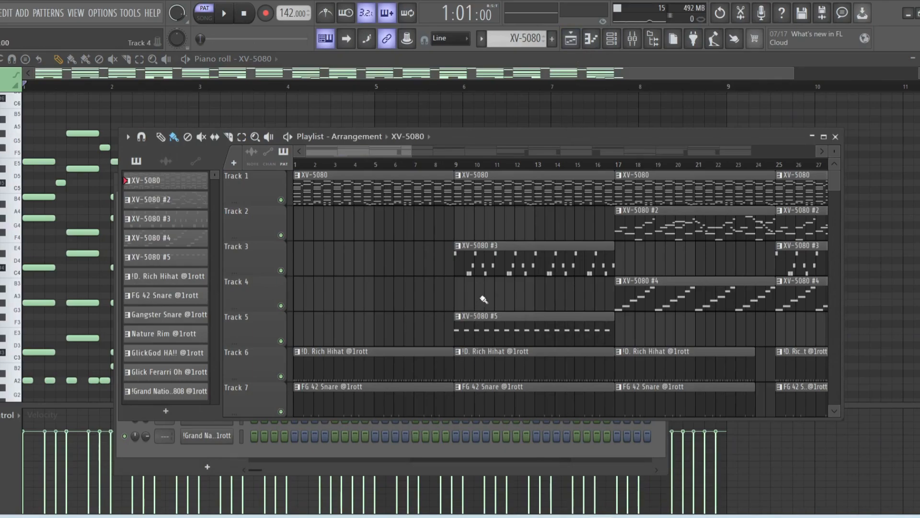
double_click(490, 272)
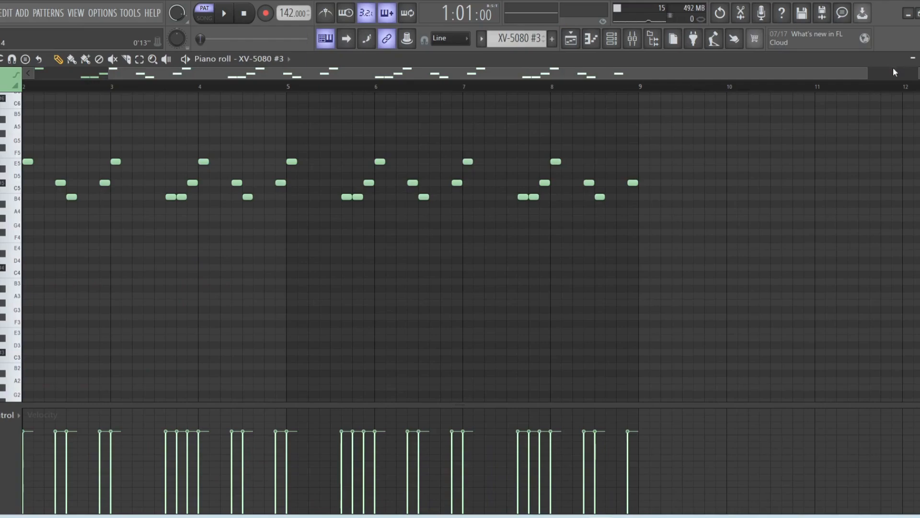
left_click_drag(835, 80, 492, 90)
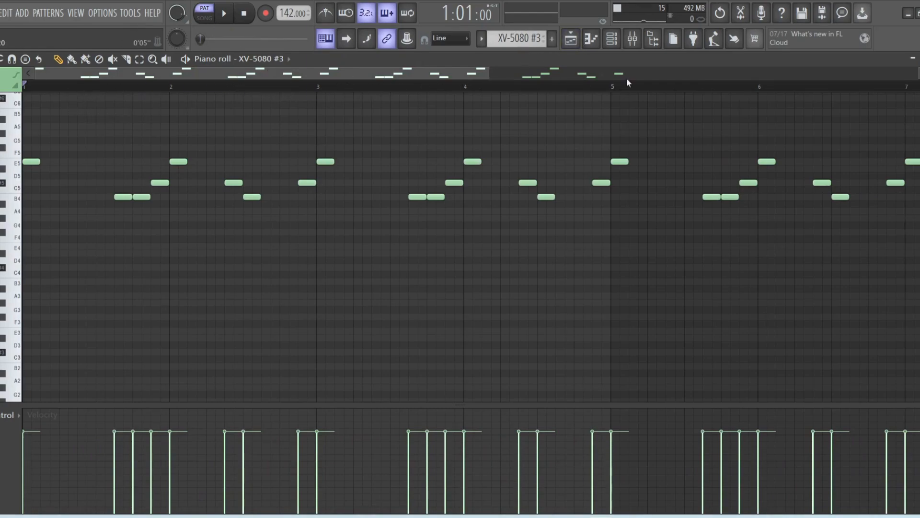
- Check which instrument patch the XV-5080 #3 channel uses, and close the plugin and channel rack
left_click(612, 38)
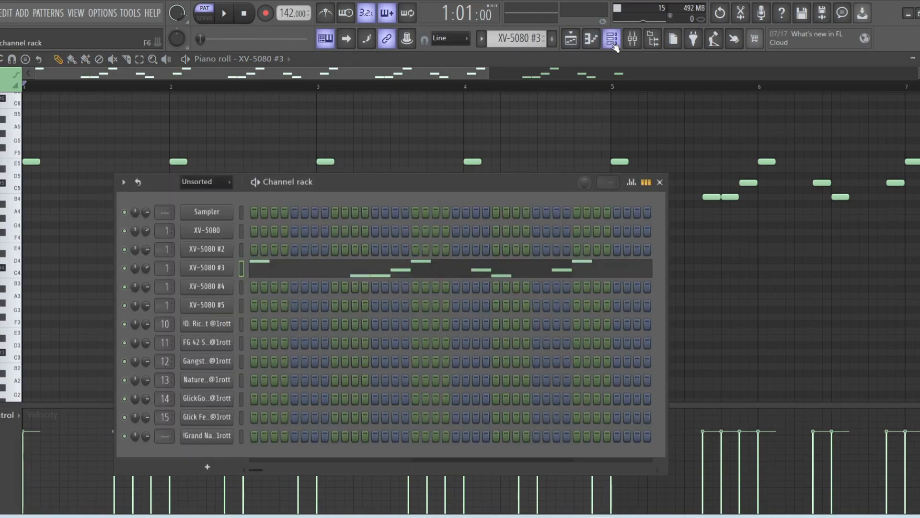
left_click(220, 270)
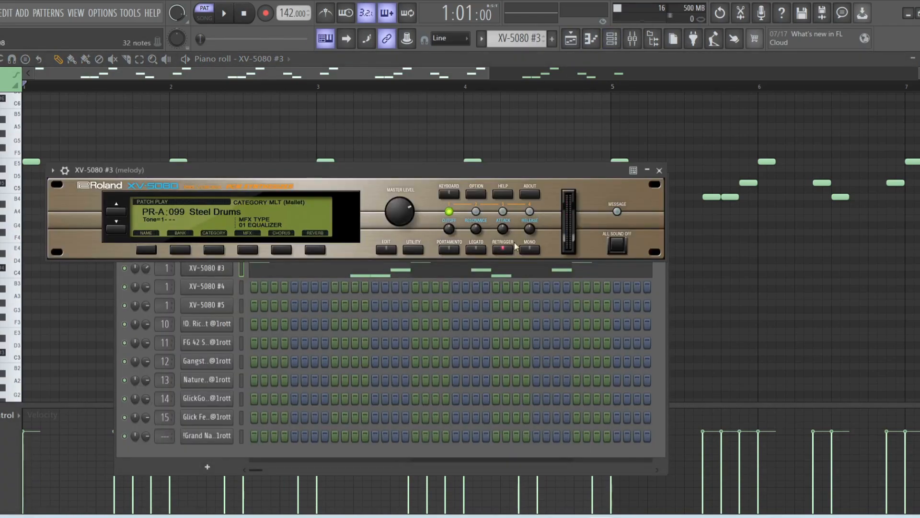
left_click(659, 170)
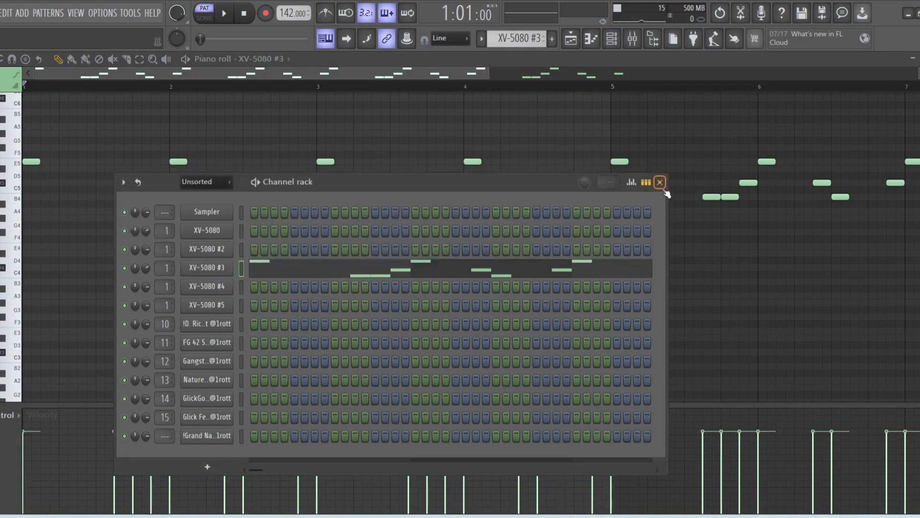
left_click(660, 183)
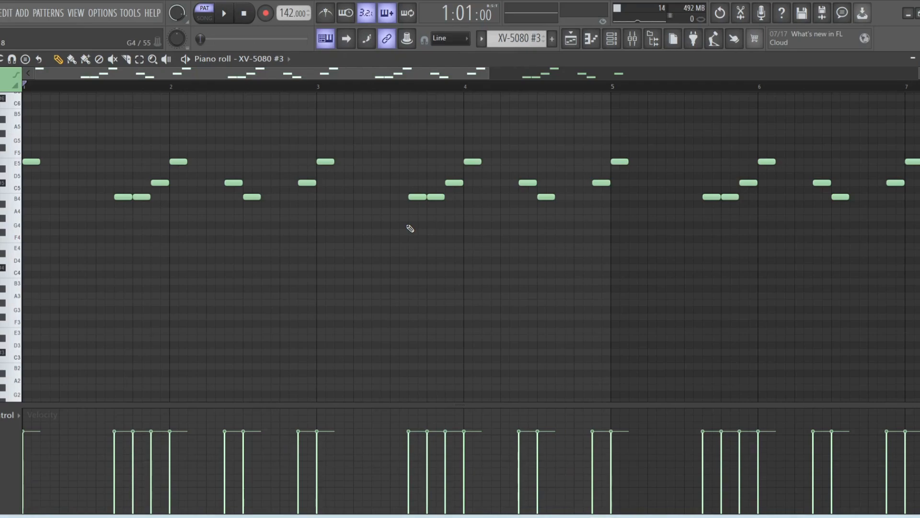
- Play the XV-5080 #3 pattern from the beginning with all eight bars in view, and stop playback
key("space")
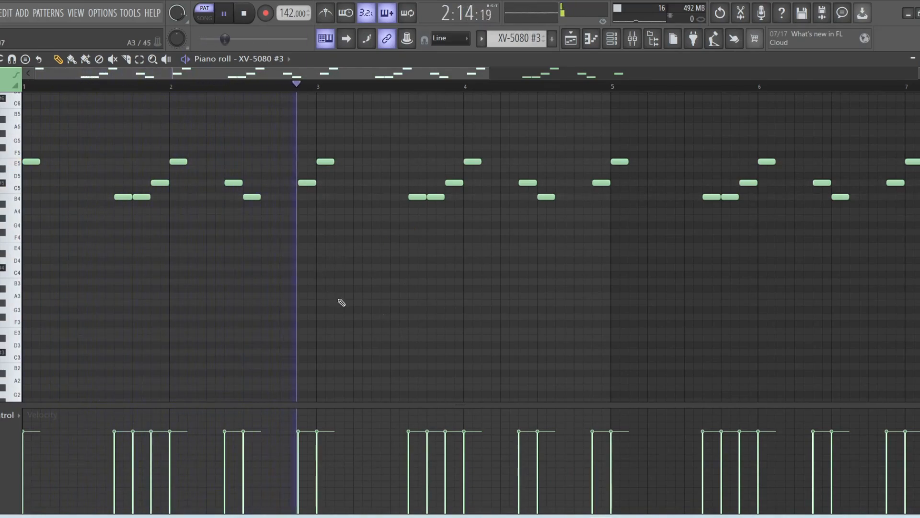
left_click_drag(487, 73, 811, 83)
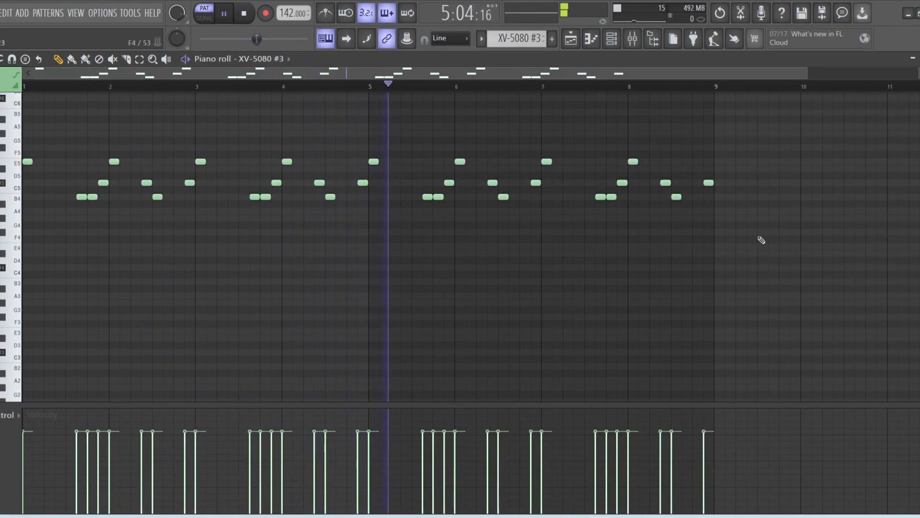
key("space")
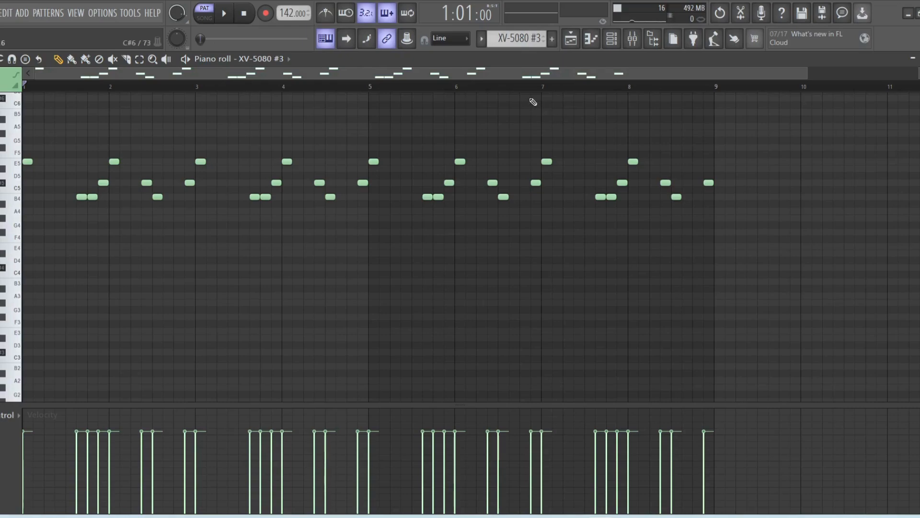
- Open the XV-5080 #5 pattern from Track 5 of the playlist and play it from the beginning
left_click(576, 41)
left_click(575, 41)
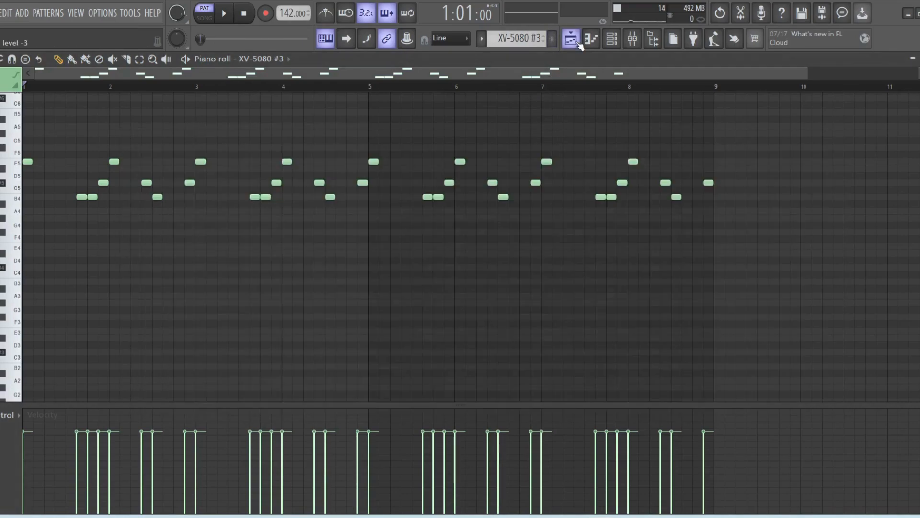
left_click(575, 41)
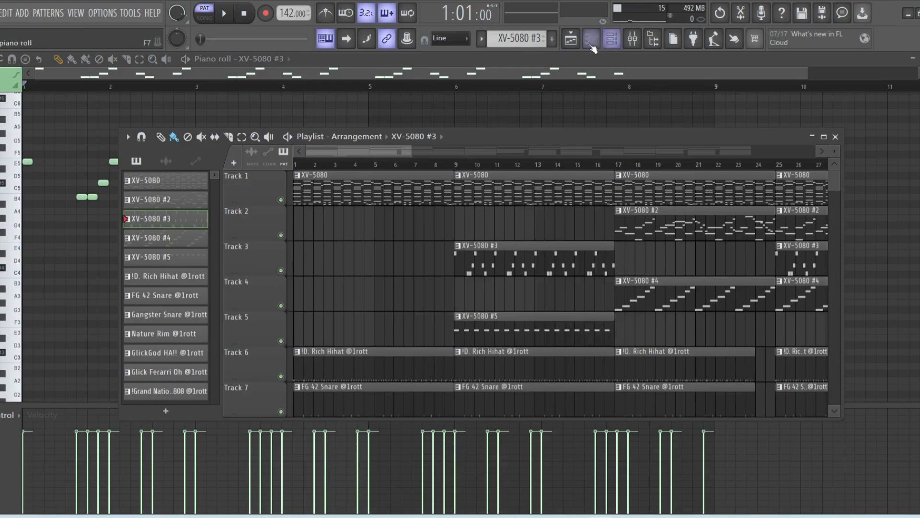
left_click(576, 43)
left_click(577, 45)
left_click(612, 39)
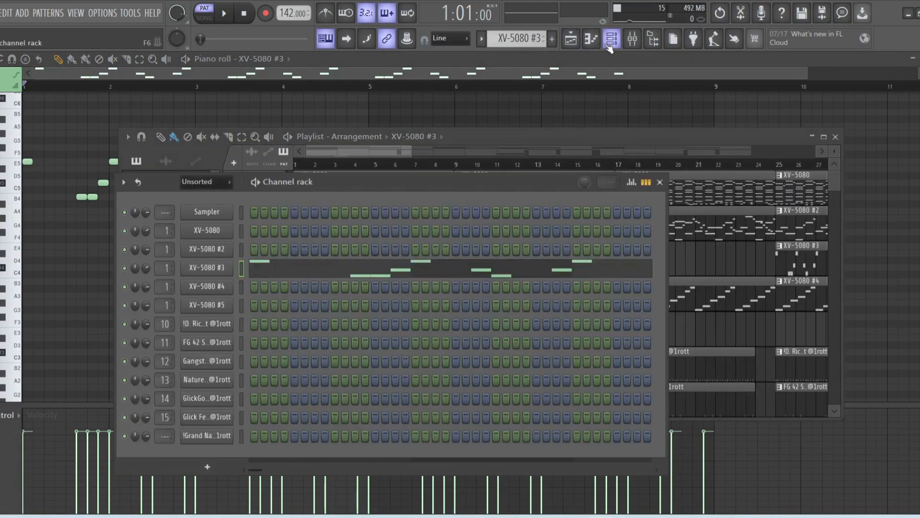
left_click(612, 39)
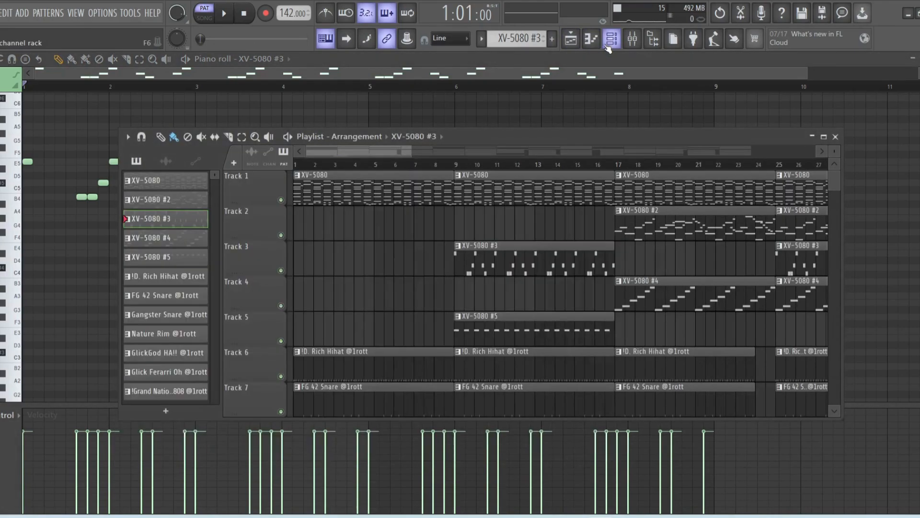
double_click(535, 334)
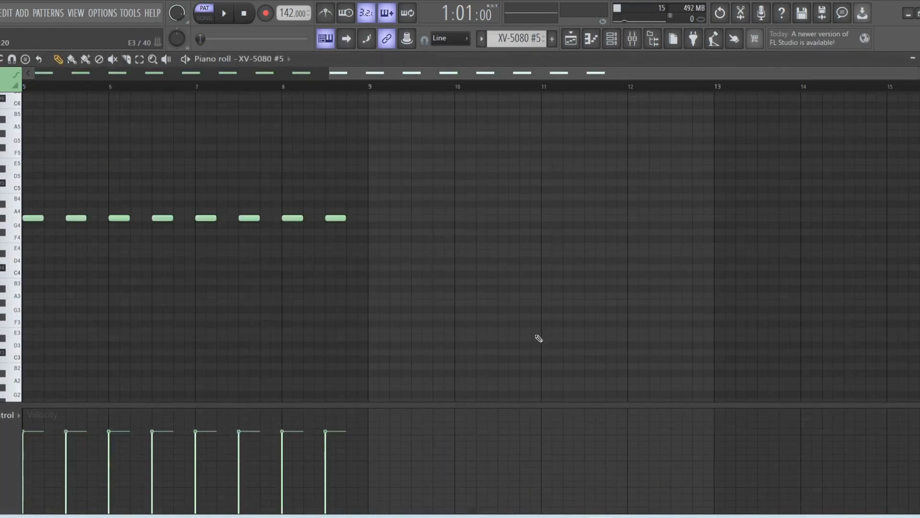
left_click_drag(431, 76, 110, 78)
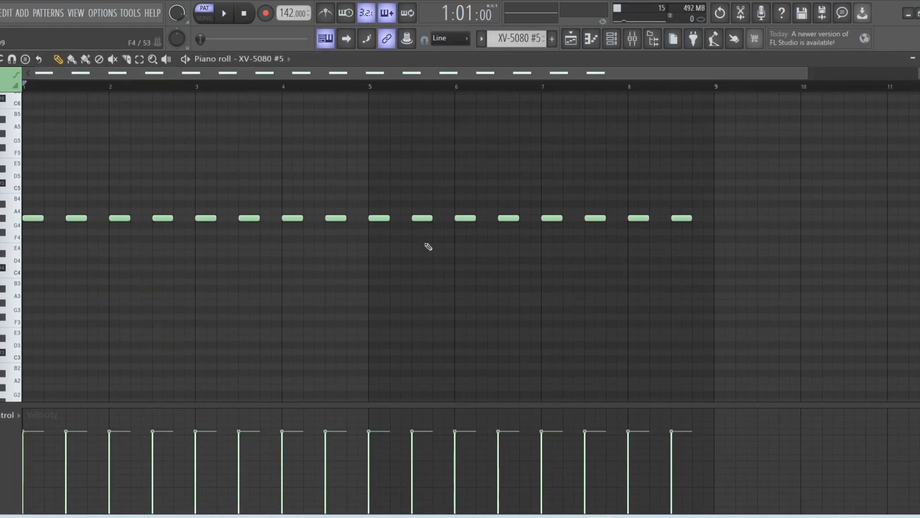
key("space")
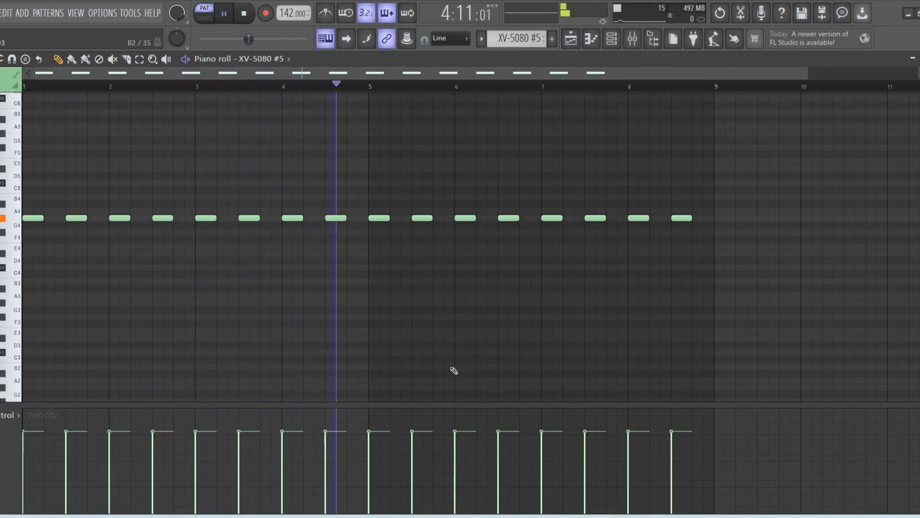
key("space")
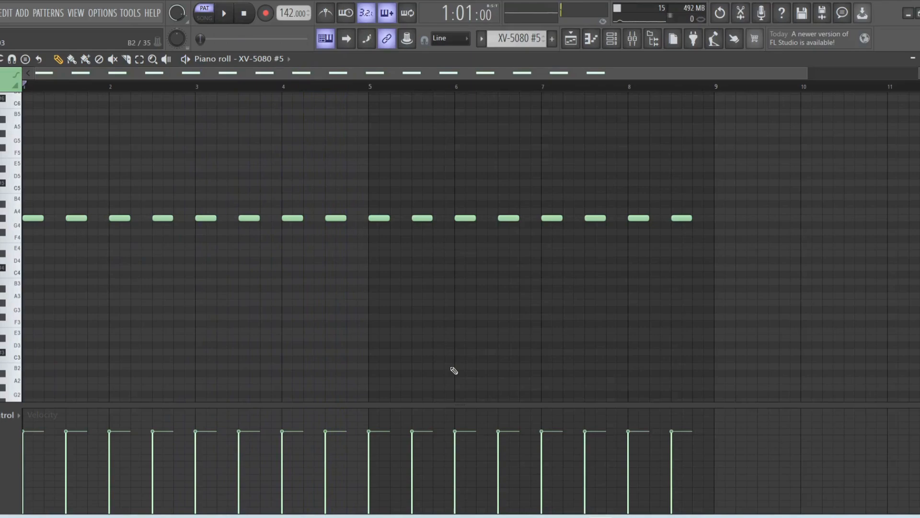
- Check which instrument patch the XV-5080 #5 channel uses, and close the plugin and channel rack
left_click(611, 39)
left_click(211, 307)
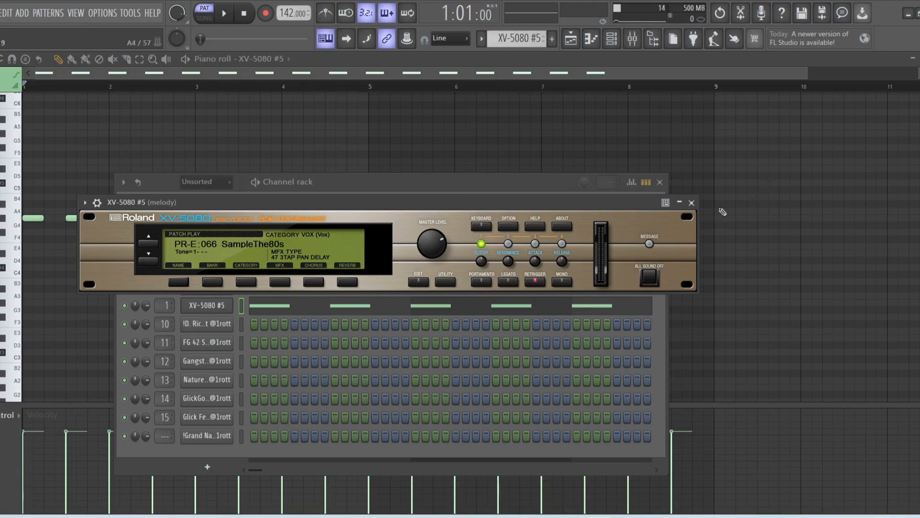
left_click(692, 203)
left_click(660, 182)
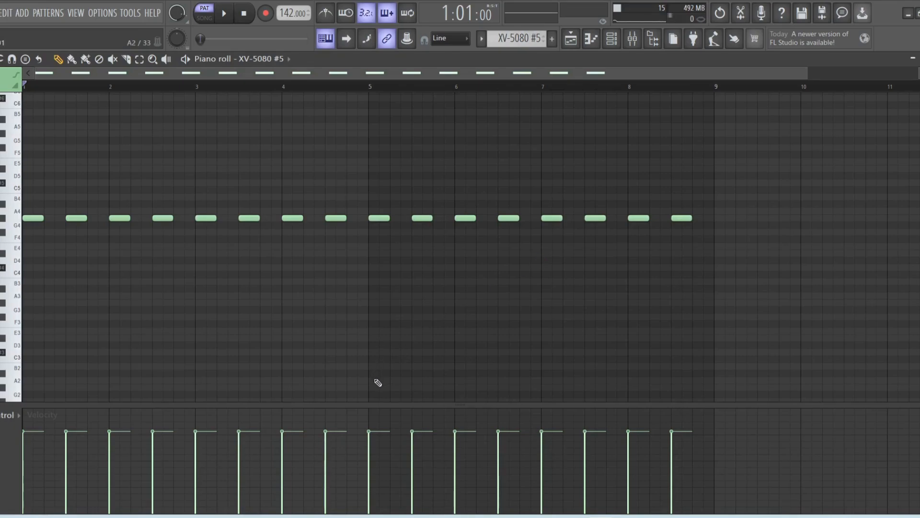
- Open the XV-5080 #2 pattern from the bar 17 clip on Track 2 of the playlist
left_click(571, 38)
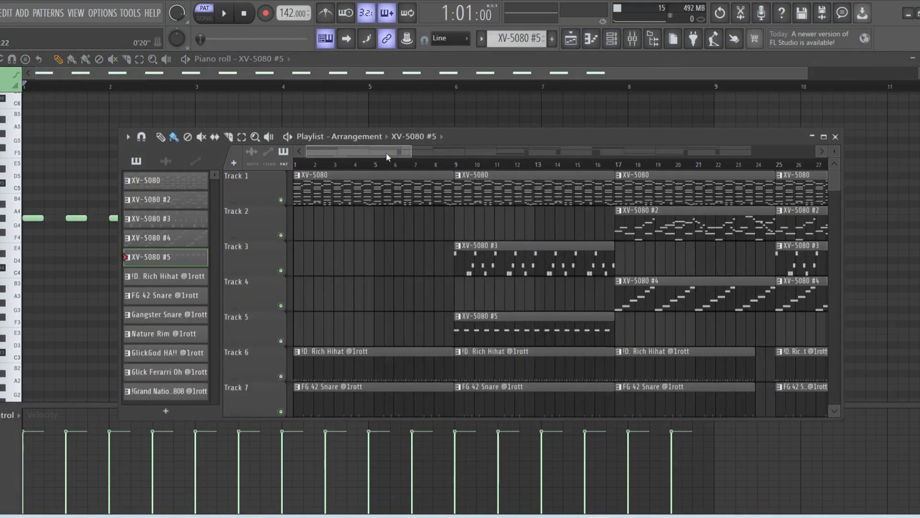
left_click_drag(386, 153, 432, 158)
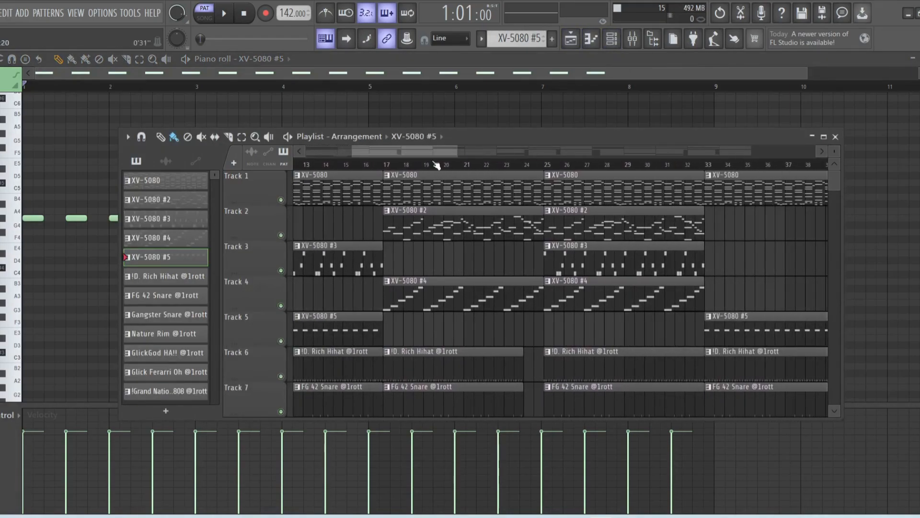
double_click(403, 221)
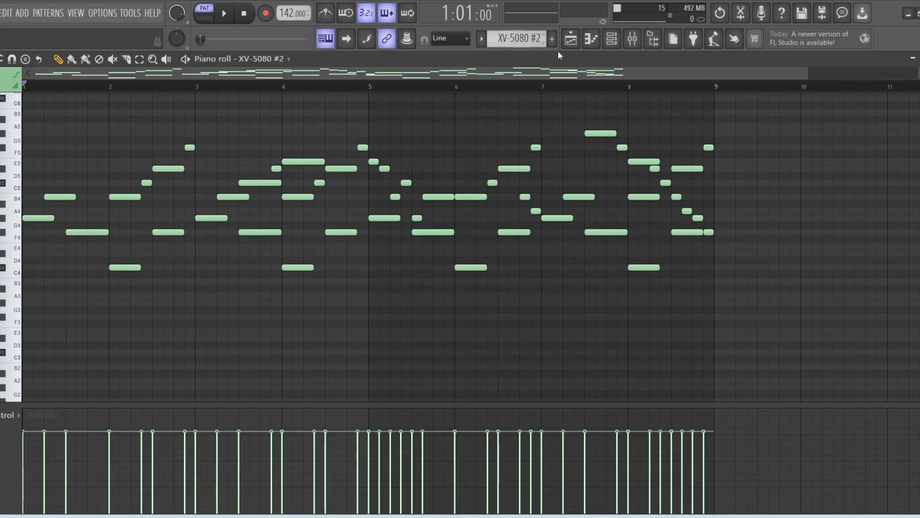
- Check which instrument patch the XV-5080 #2 channel uses, and play its pattern from the beginning
left_click(611, 38)
left_click(213, 249)
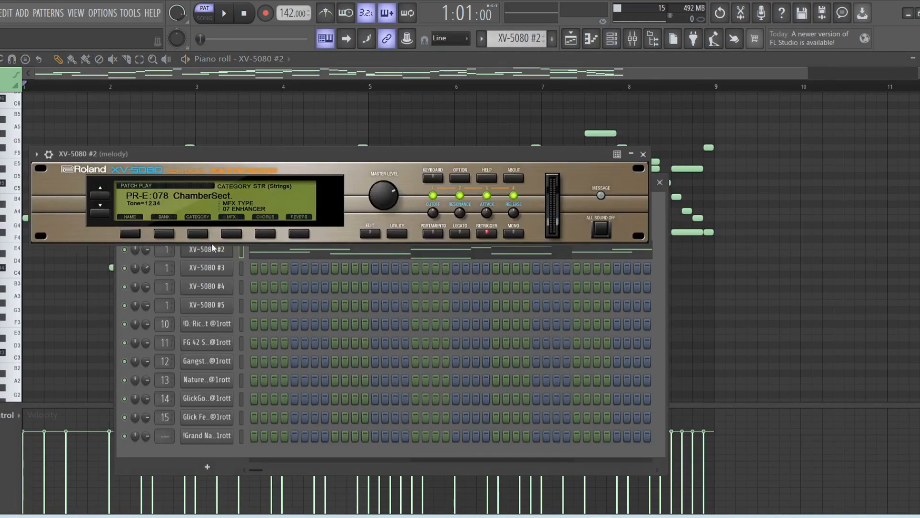
left_click(643, 154)
left_click(659, 182)
key("space")
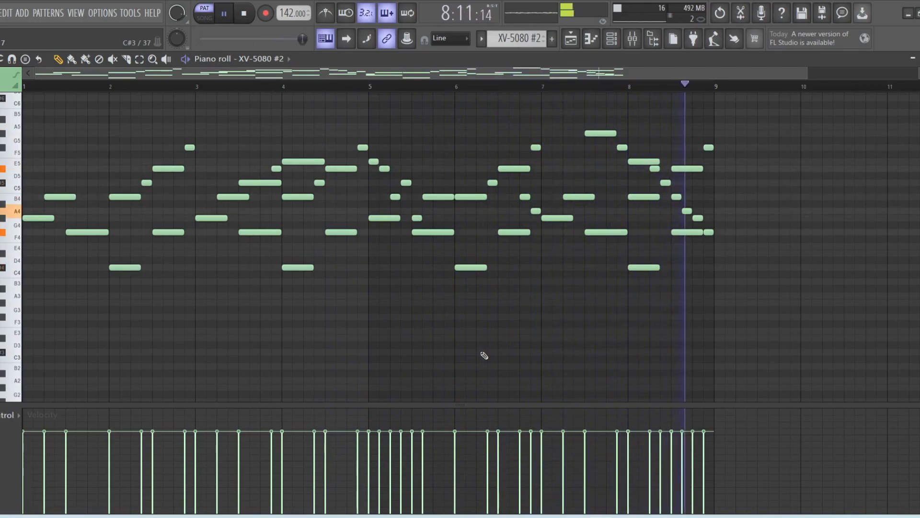
key("space")
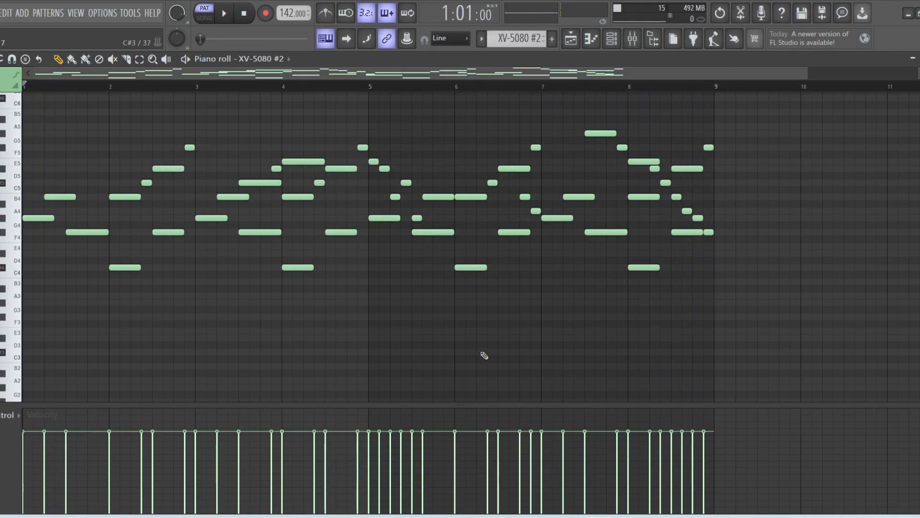
- Return to the playlist and compare the XV-5080 and XV-5080 #2 clips at bar 17, leaving XV-5080 #2 selected
left_click(570, 38)
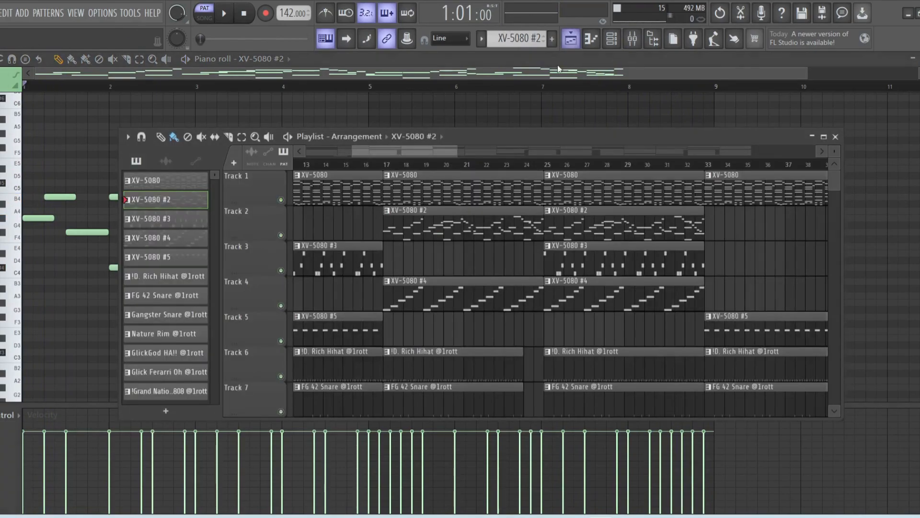
left_click(433, 195)
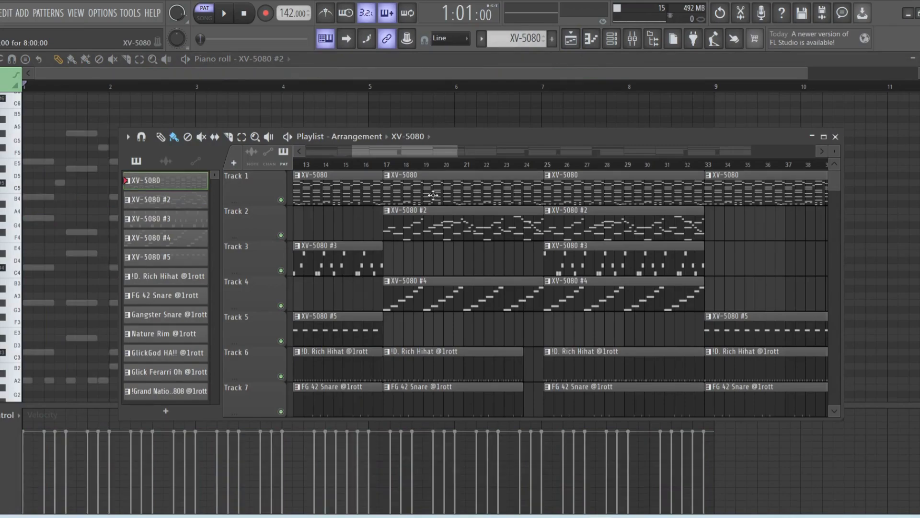
left_click(418, 222)
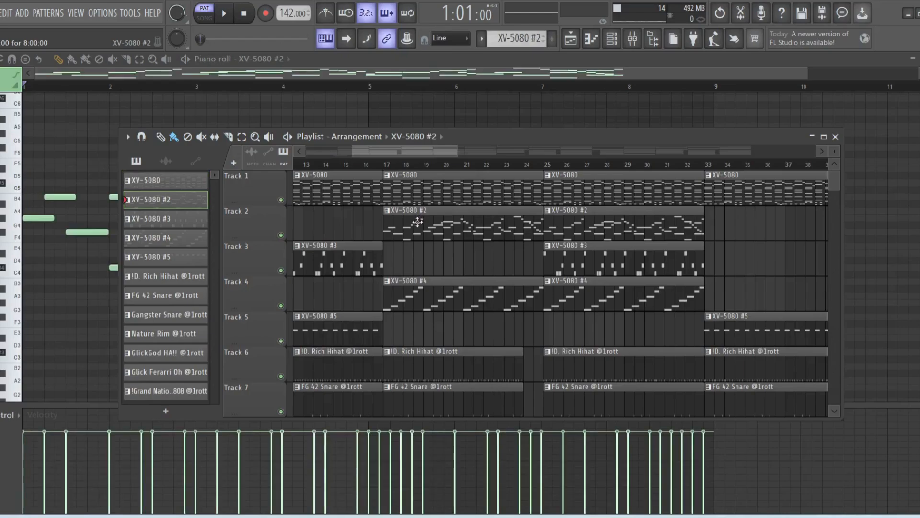
- Open the XV-5080 #4 pattern from the bar 17 clip on Track 4 and check its channel's instrument patch
double_click(438, 307)
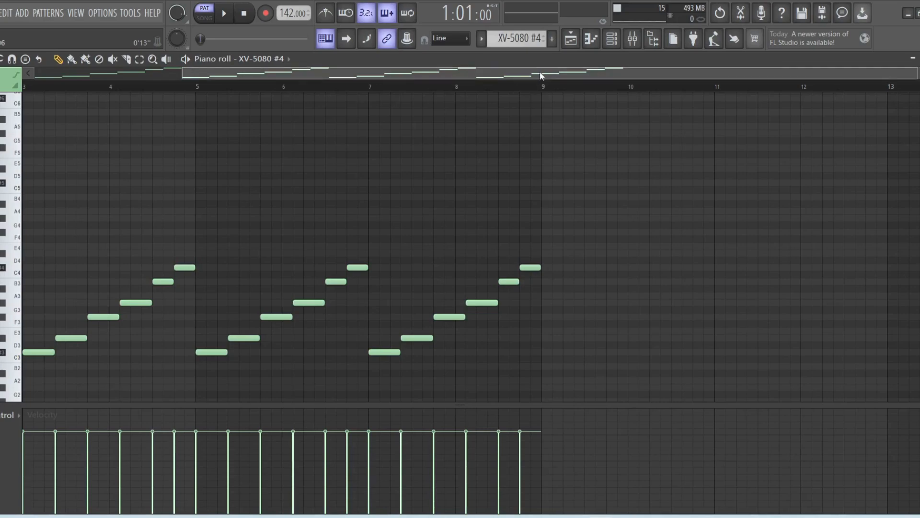
left_click_drag(541, 76, 336, 82)
left_click(620, 39)
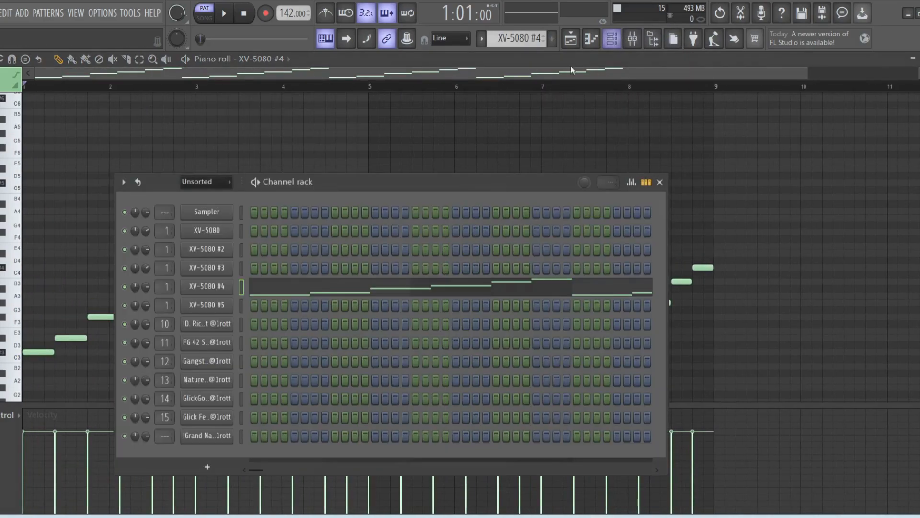
left_click(220, 286)
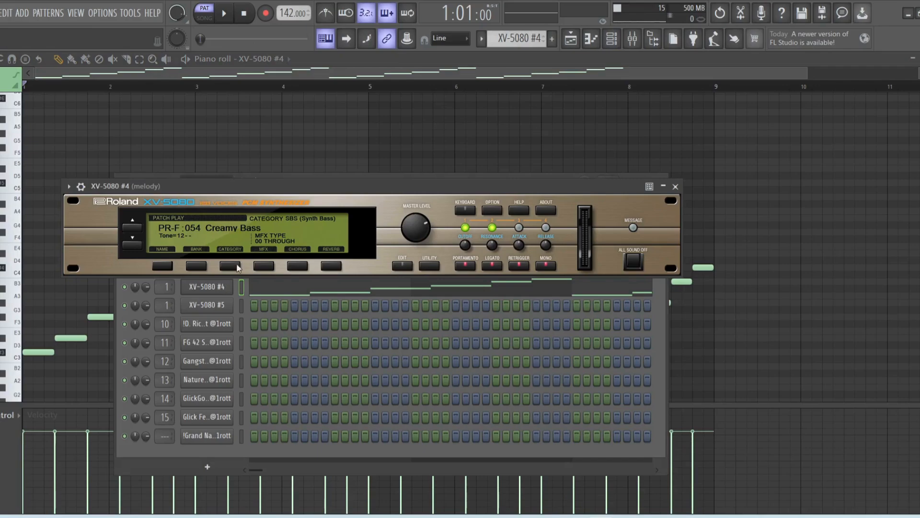
left_click(675, 186)
left_click(669, 179)
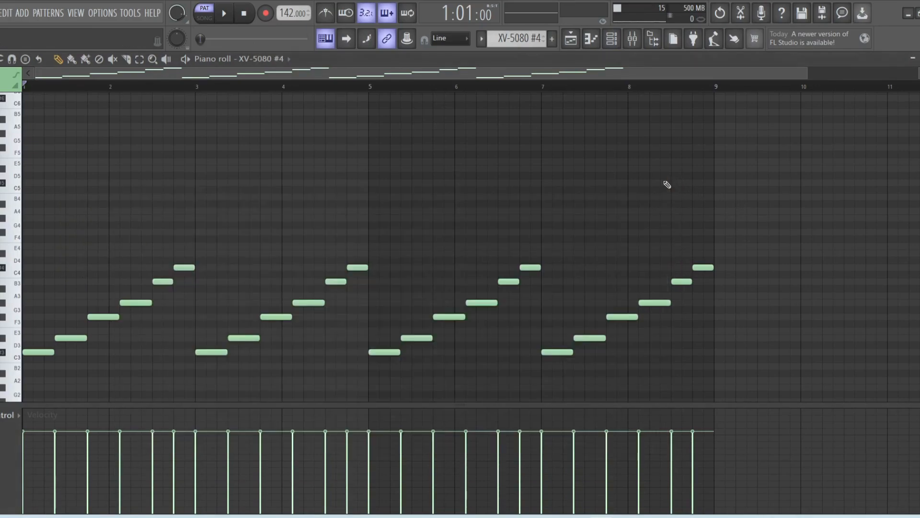
- Play the XV-5080 #4 pattern from the beginning, then stop it and return to the start of the playlist
scroll(618, 197, "down", 2)
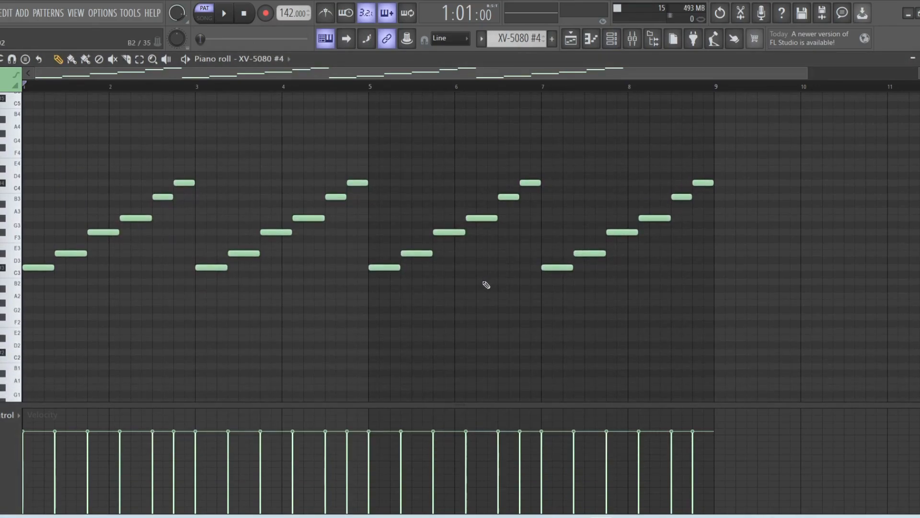
scroll(486, 284, "up", 1)
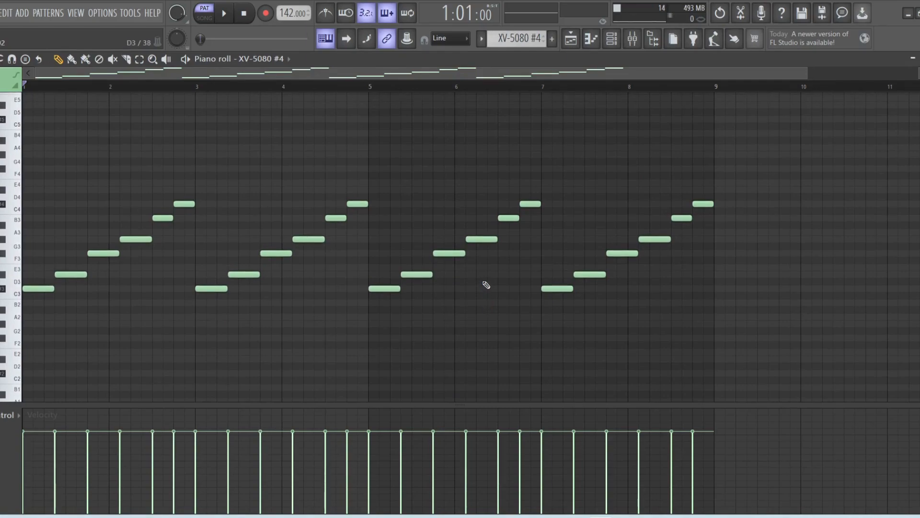
key("space")
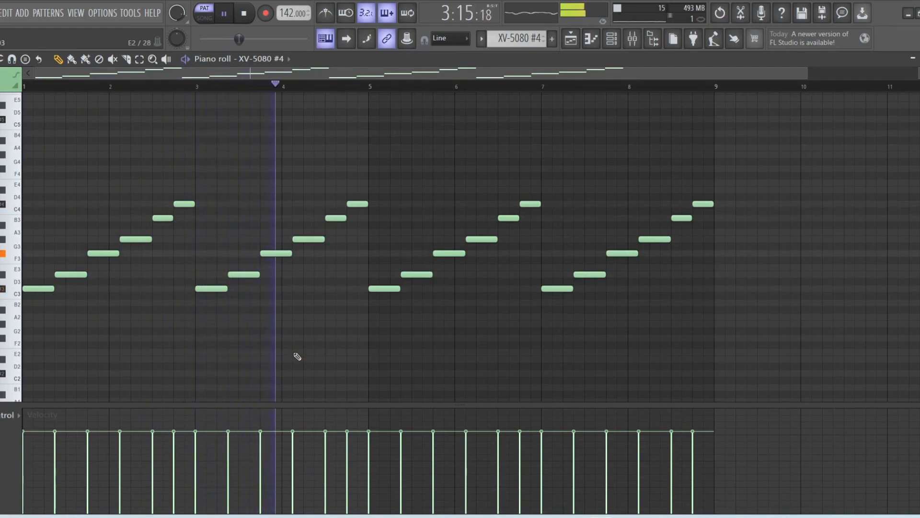
key("space")
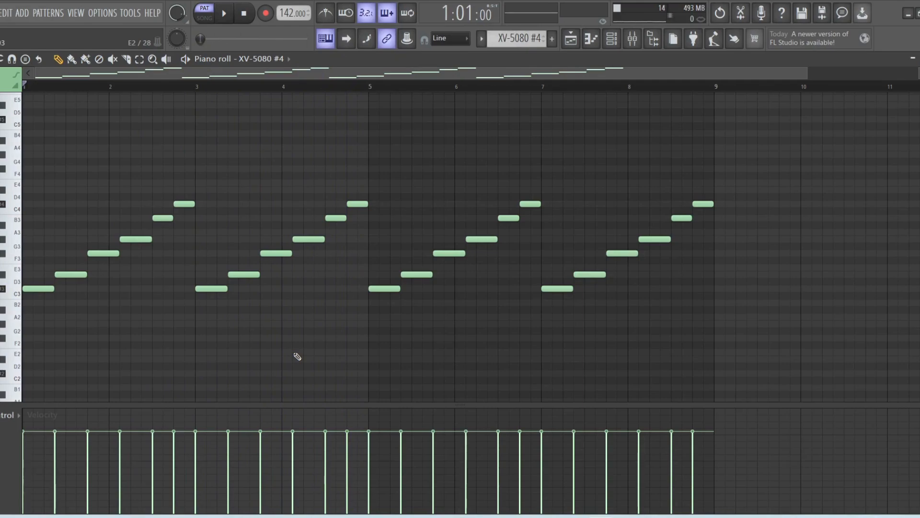
left_click(569, 41)
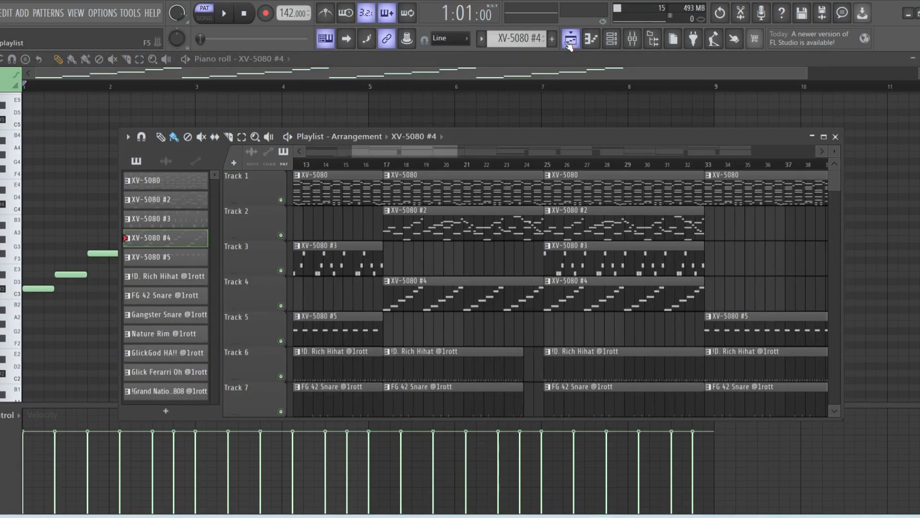
left_click_drag(396, 146, 278, 177)
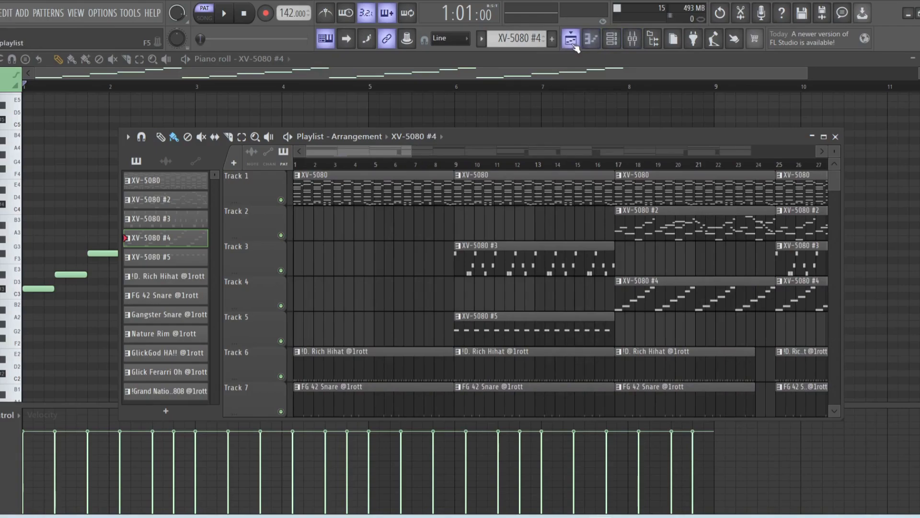
- Open the mixer and check in the channel rack which channels are routed to the melody insert
left_click(631, 41)
left_click(631, 41)
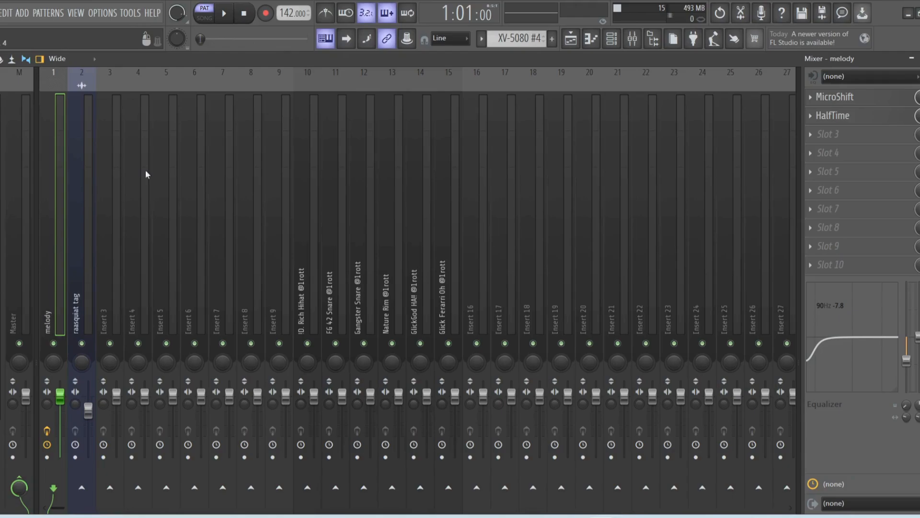
left_click(611, 39)
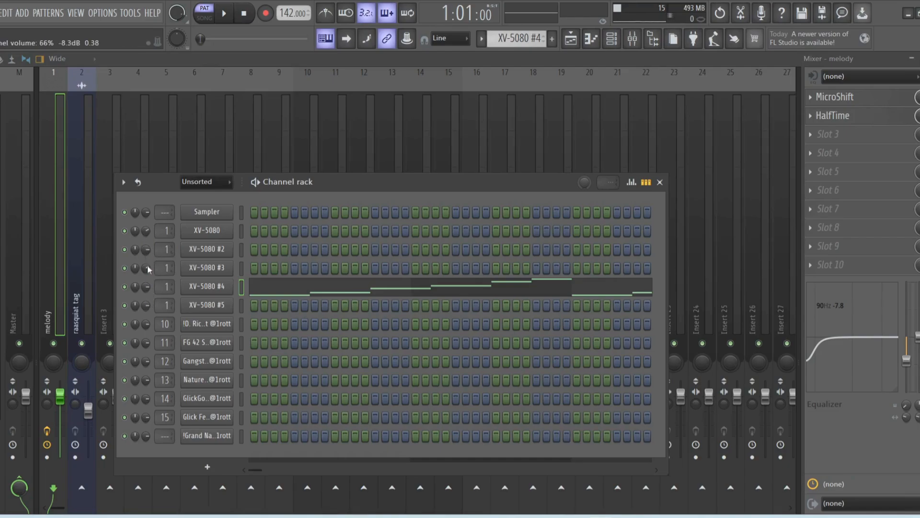
left_click(660, 182)
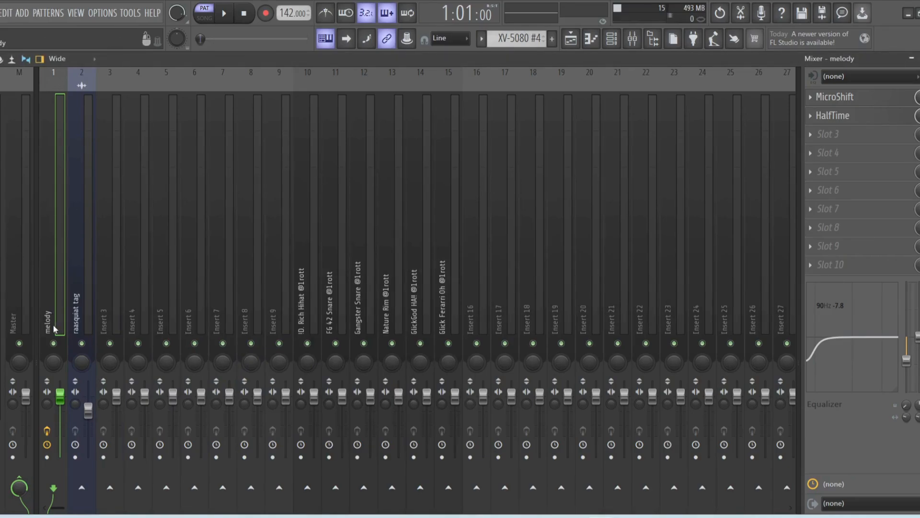
- Inspect the HalfTime and MicroShift settings on the melody mixer insert, closing each effect after viewing
left_click(869, 127)
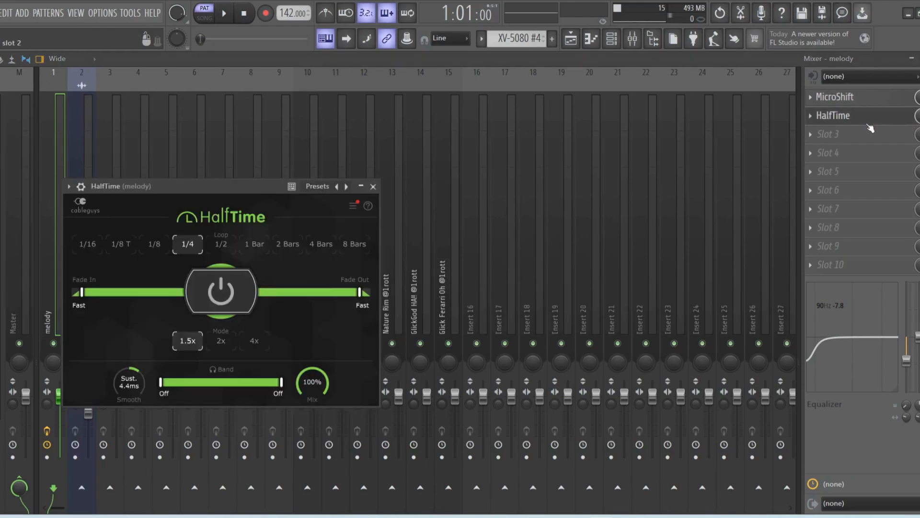
left_click(373, 187)
left_click(859, 95)
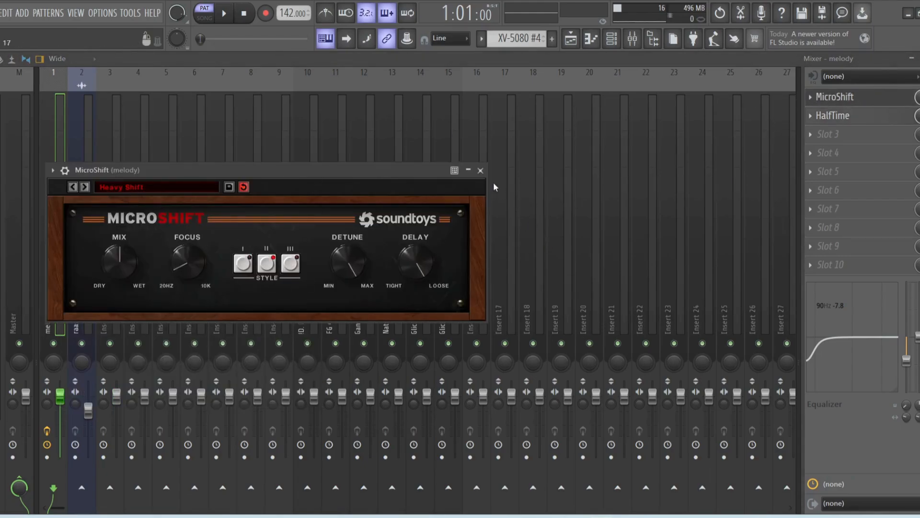
left_click(482, 171)
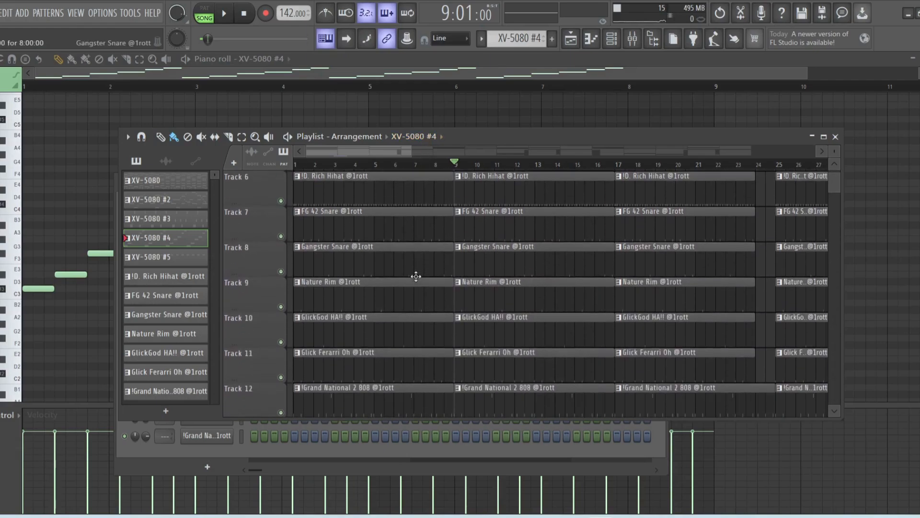
- Look over how the drum, 808 and tag clips on Tracks 6 to 13 are arranged across the playlist
scroll(416, 276, "down", 4)
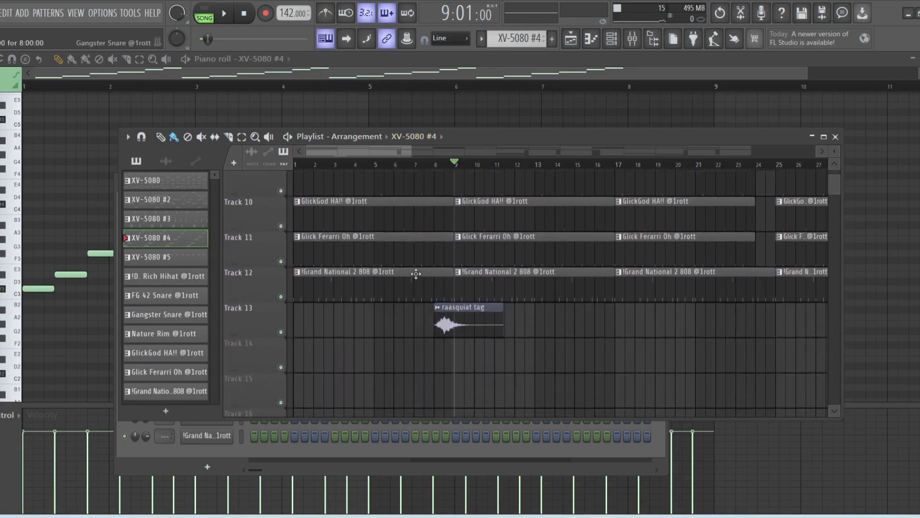
scroll(422, 279, "up", 6)
scroll(421, 279, "down", 1)
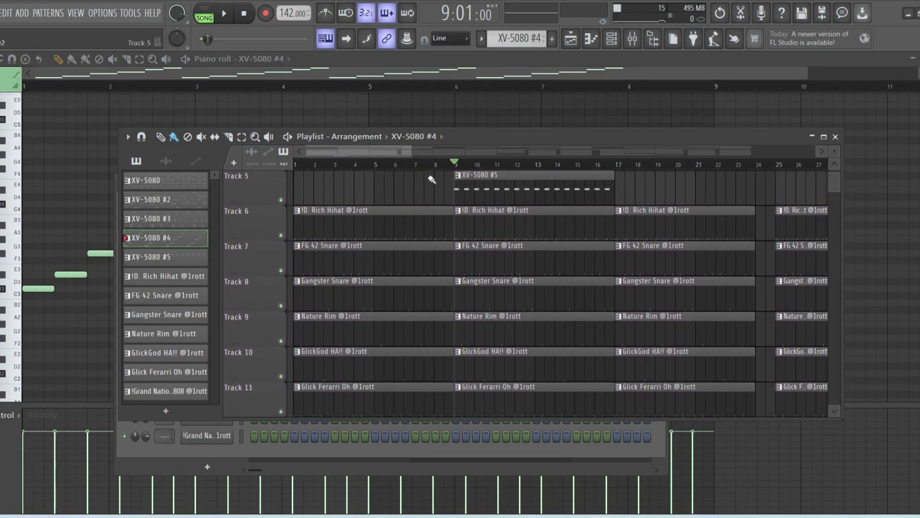
scroll(700, 206, "down", 4, "ctrl")
scroll(700, 207, "down", 3)
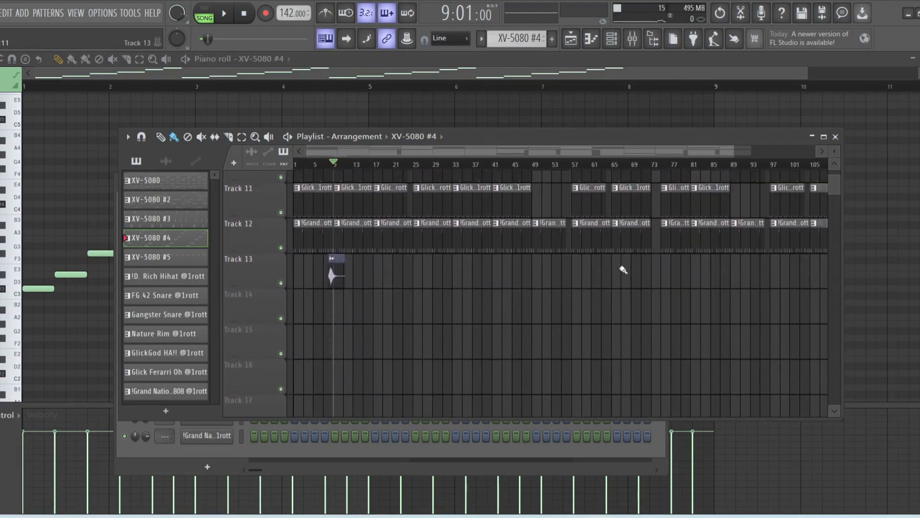
scroll(596, 274, "up", 4)
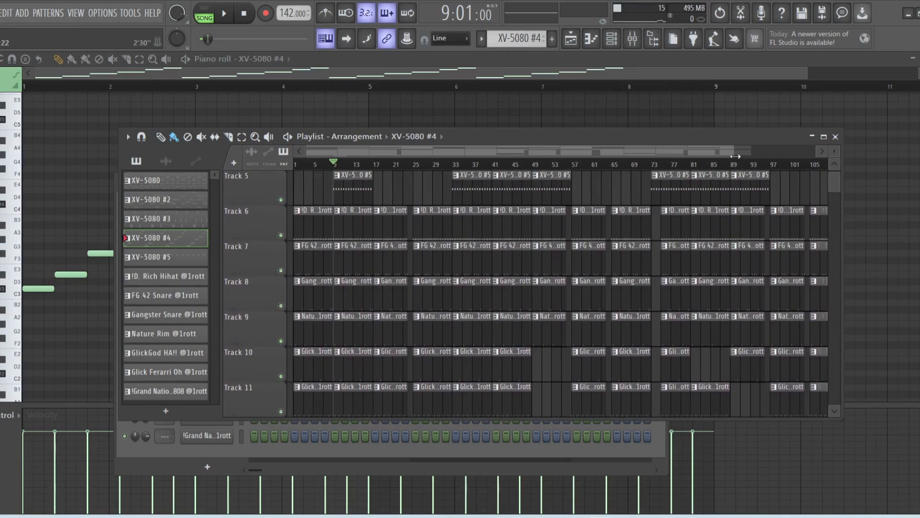
left_click_drag(735, 156, 432, 156)
scroll(370, 197, "down", 1)
- Open the !D. Rich Hihat pattern from Track 6 and play it from the beginning in pattern mode
double_click(344, 198)
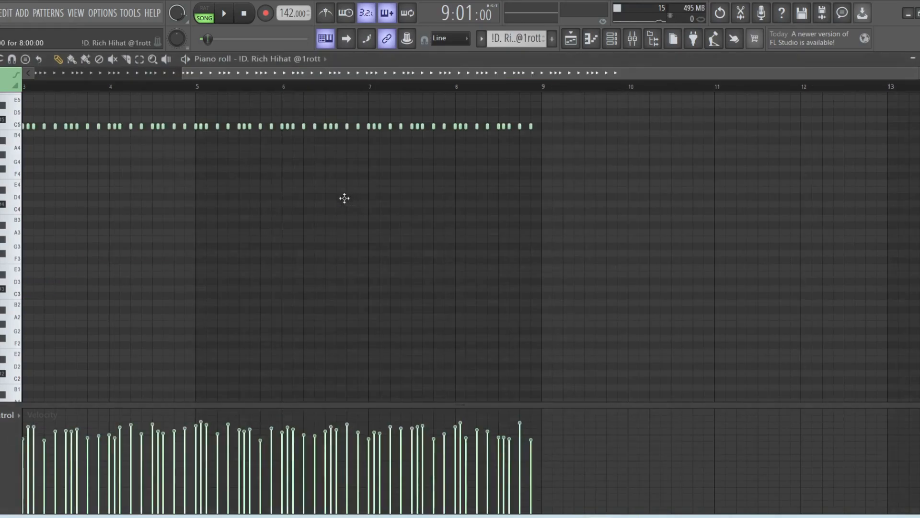
left_click_drag(914, 77, 621, 73)
scroll(201, 346, "up", 5)
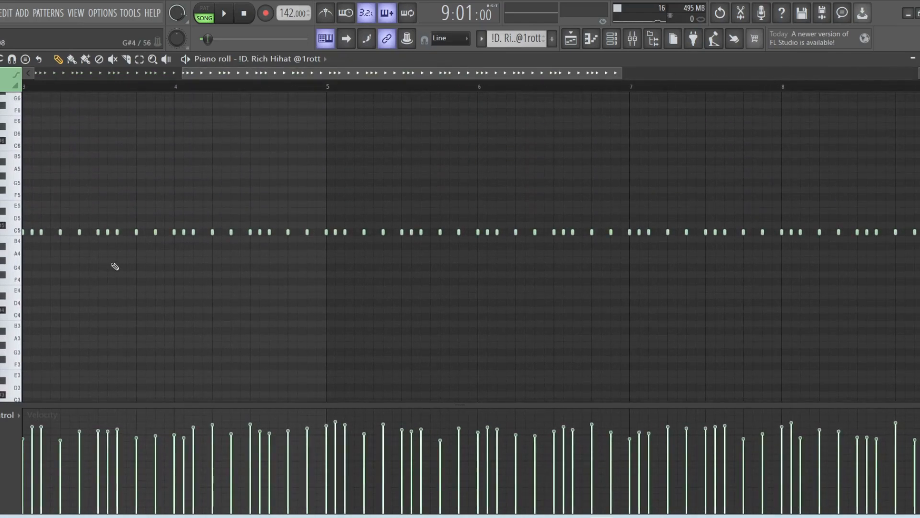
key("space")
left_click(209, 8)
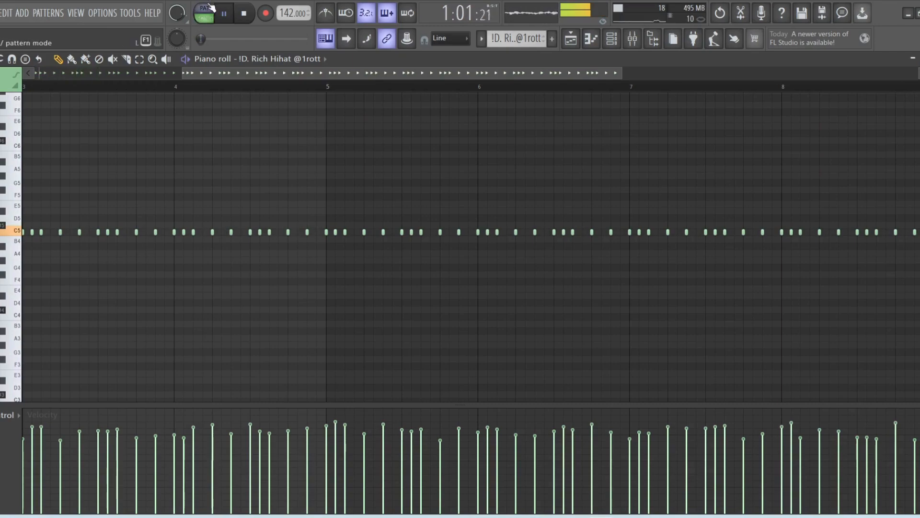
left_click_drag(246, 75, 98, 84)
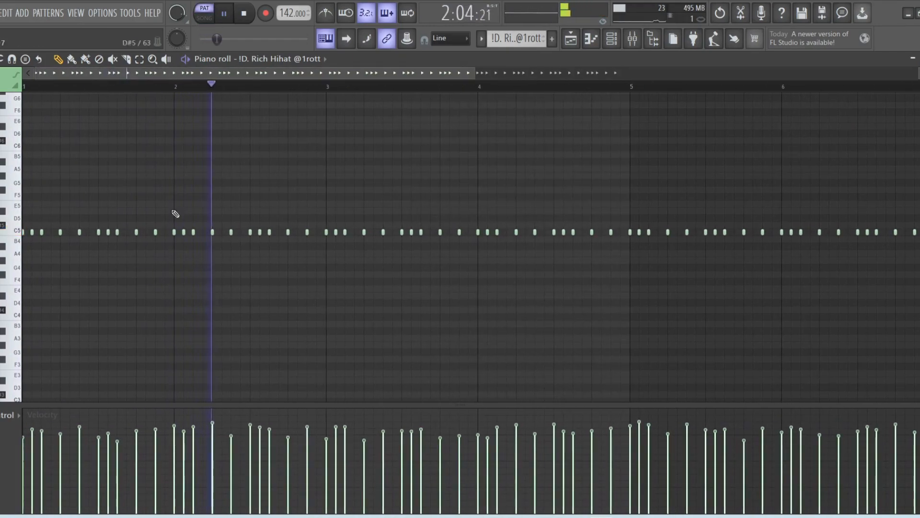
key("space")
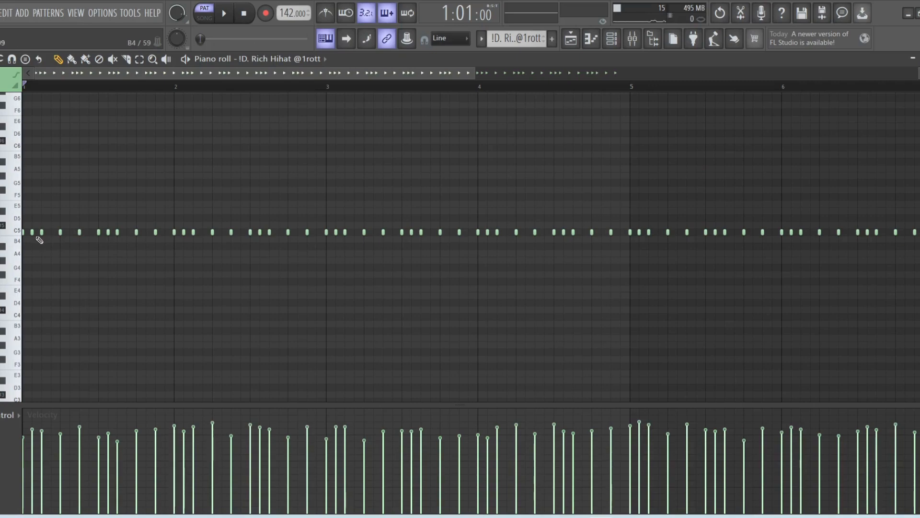
- Open the FG 42 Snare pattern from the playlist, examine note placement across all eight bars, and play it
left_click(571, 40)
double_click(326, 232)
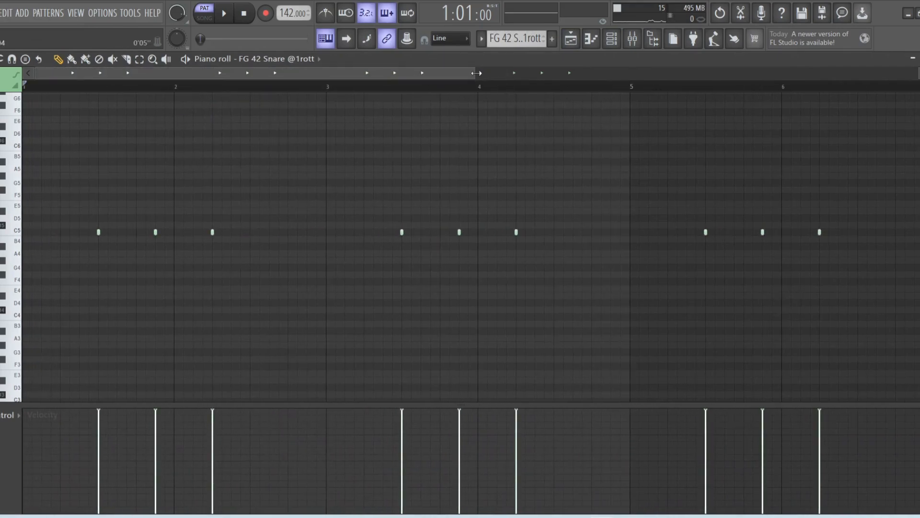
left_click_drag(476, 73, 632, 73)
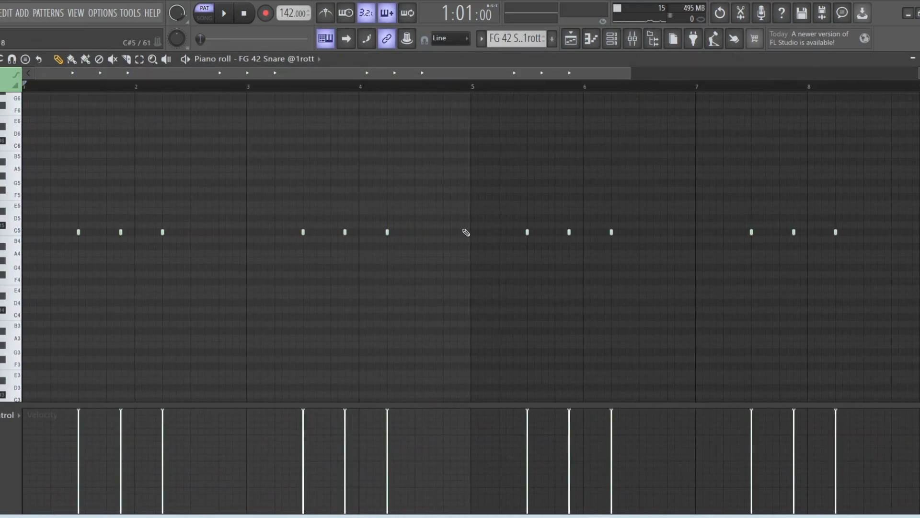
scroll(466, 233, "down", 5)
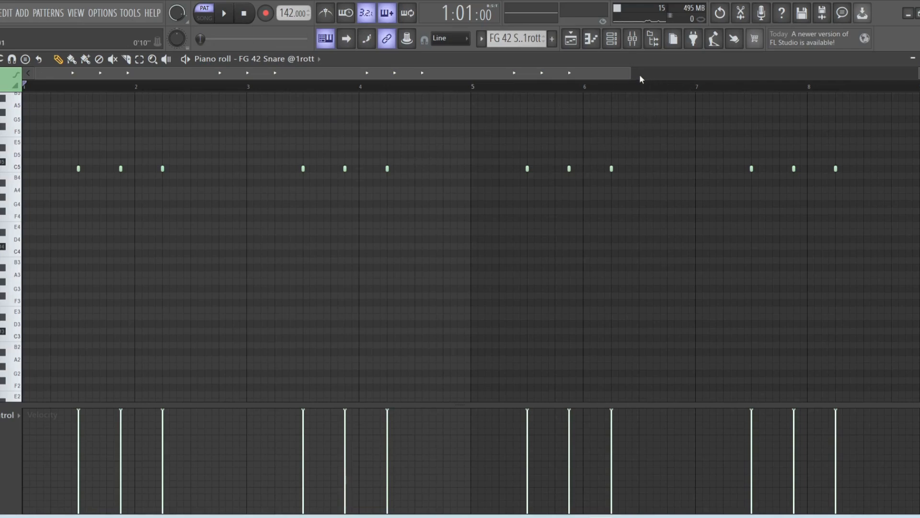
left_click_drag(631, 72, 575, 72)
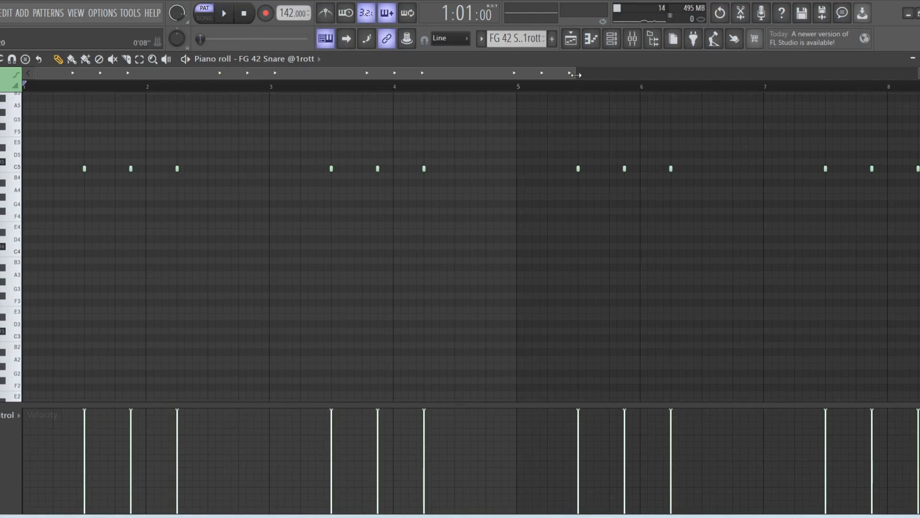
left_click_drag(575, 75, 762, 85)
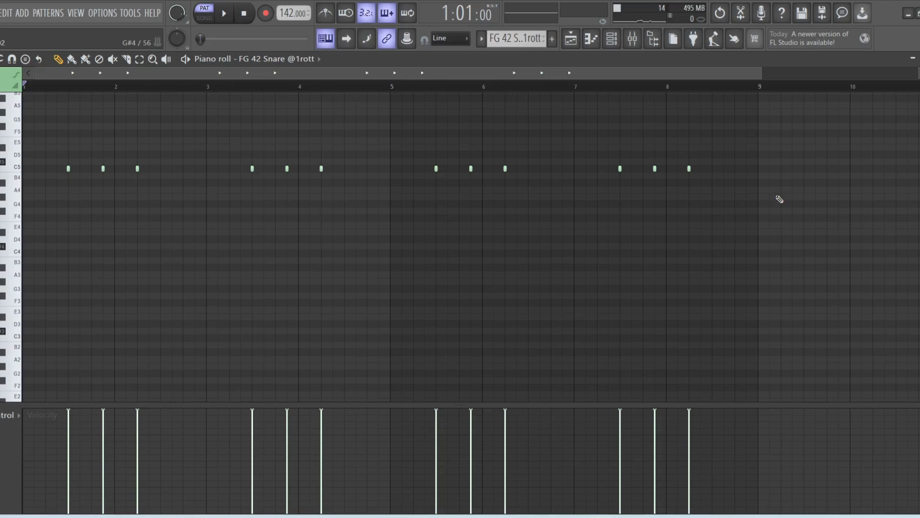
key("space")
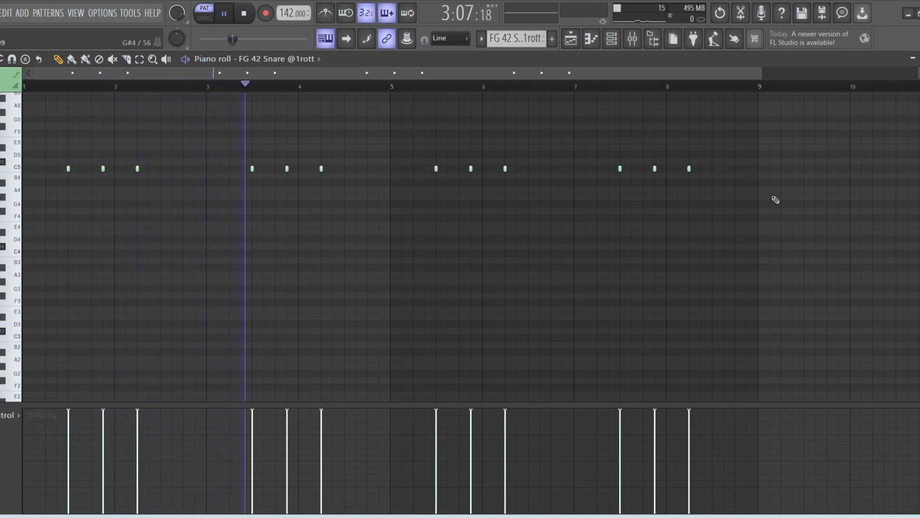
key("space")
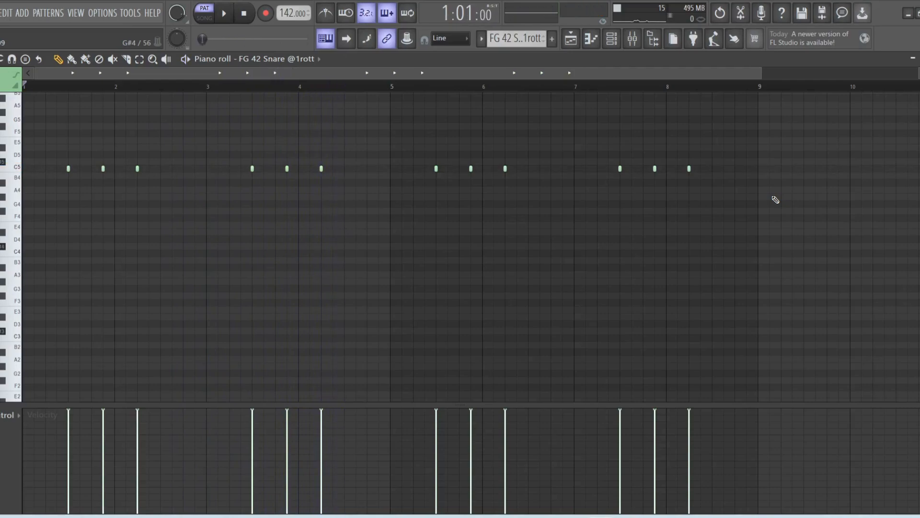
- Open the Gangster Snare pattern from the playlist, view it from bar 1, and play it
left_click(570, 39)
double_click(364, 269)
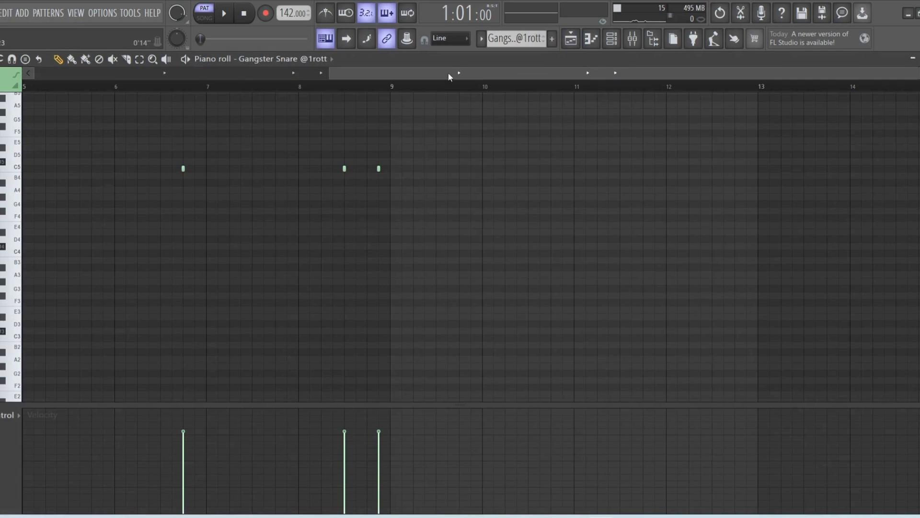
left_click_drag(448, 74, 96, 199)
key("space")
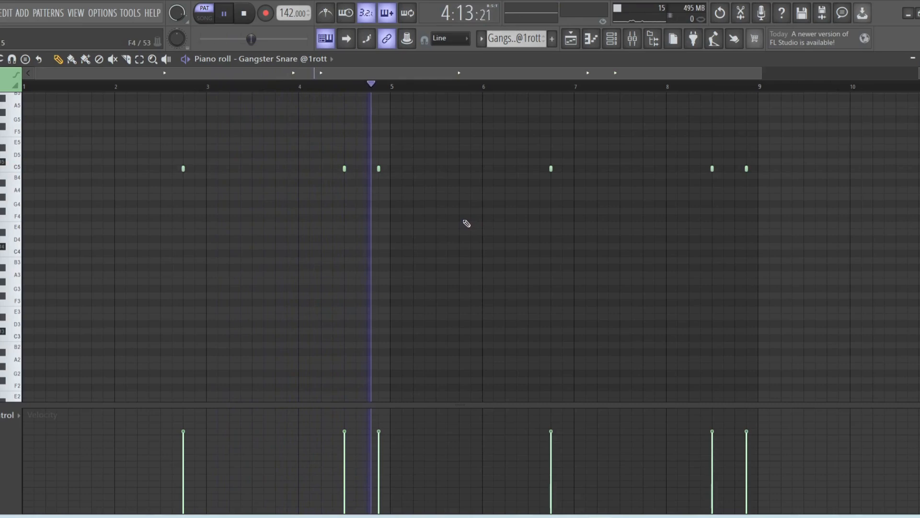
key("space")
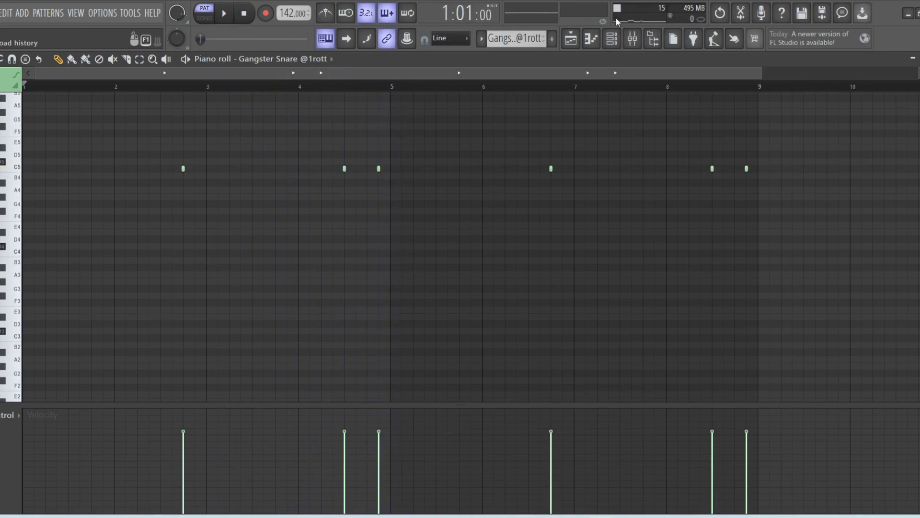
- Solo Tracks 7 and 8 in the playlist, play both snare patterns together in song mode, and restore all tracks
left_click(571, 38)
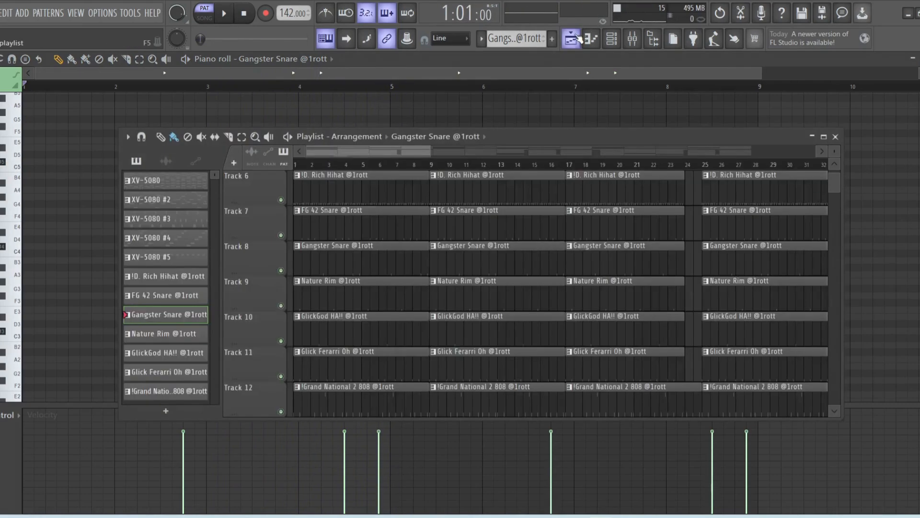
right_click(282, 234)
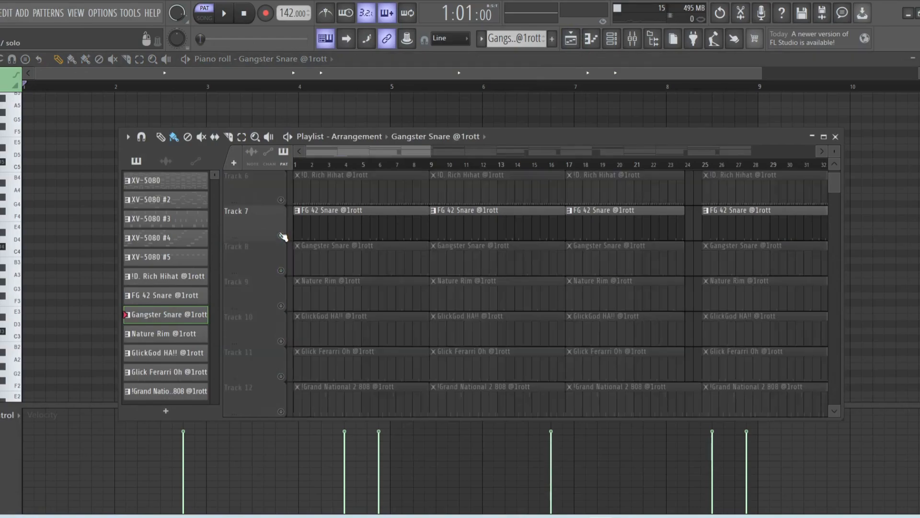
left_click(281, 271)
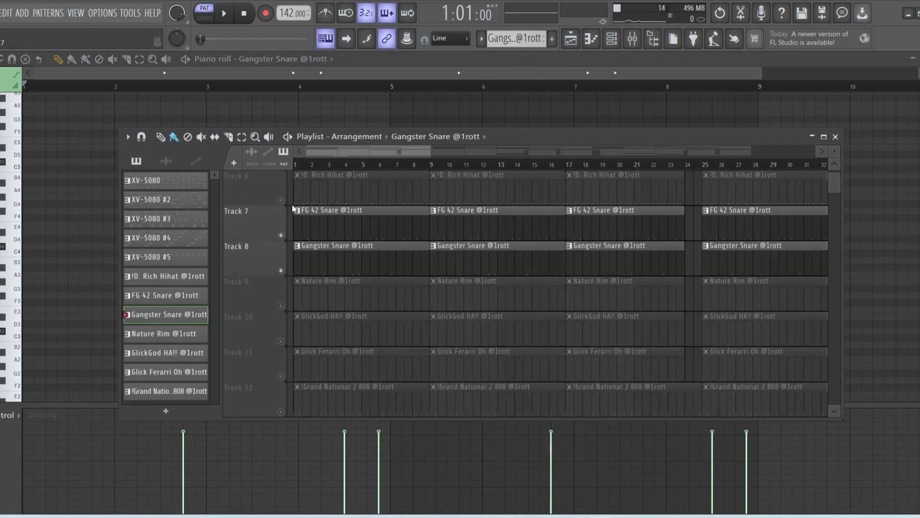
key("l")
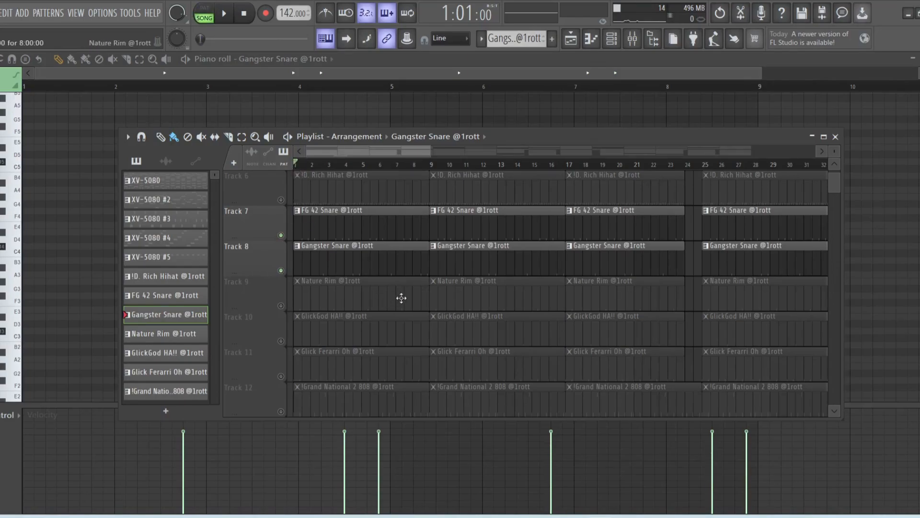
key("space")
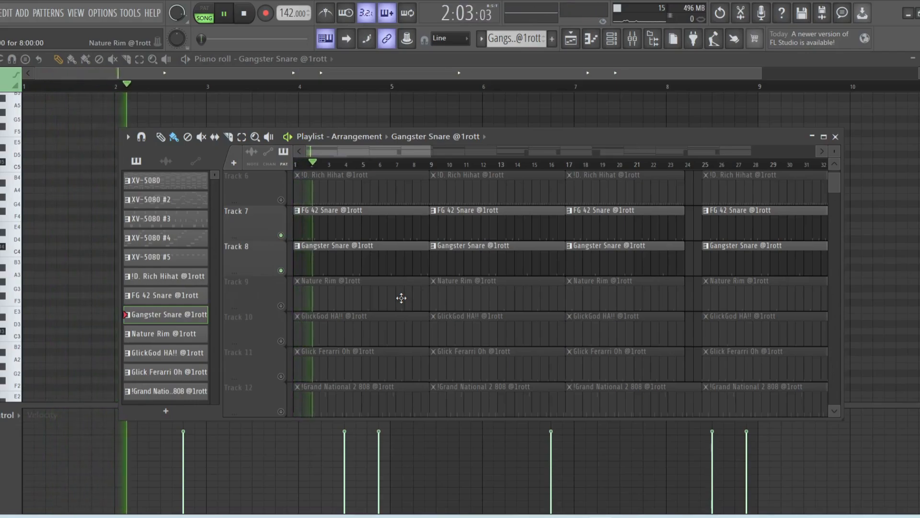
key("space")
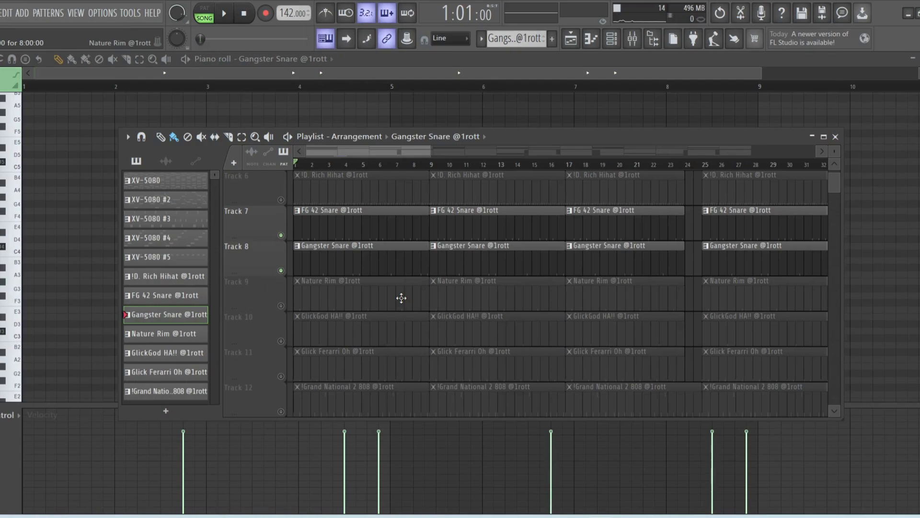
key("space")
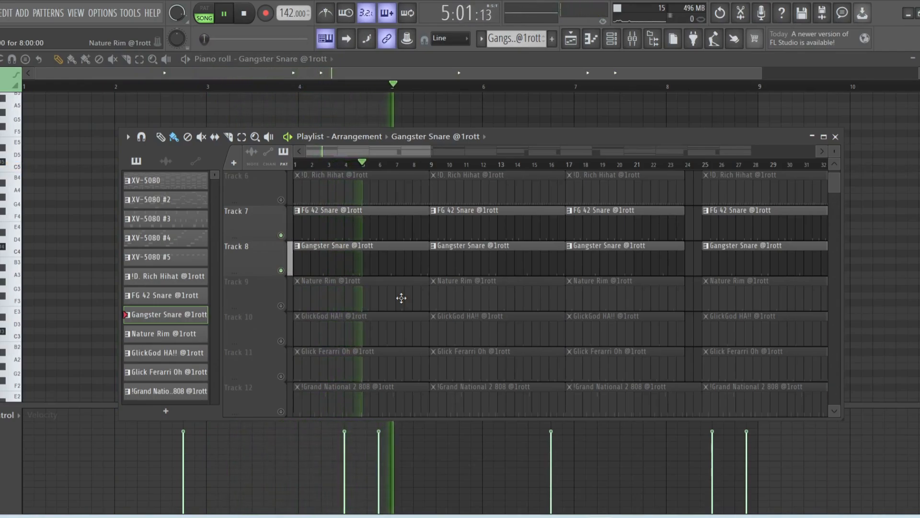
key("space")
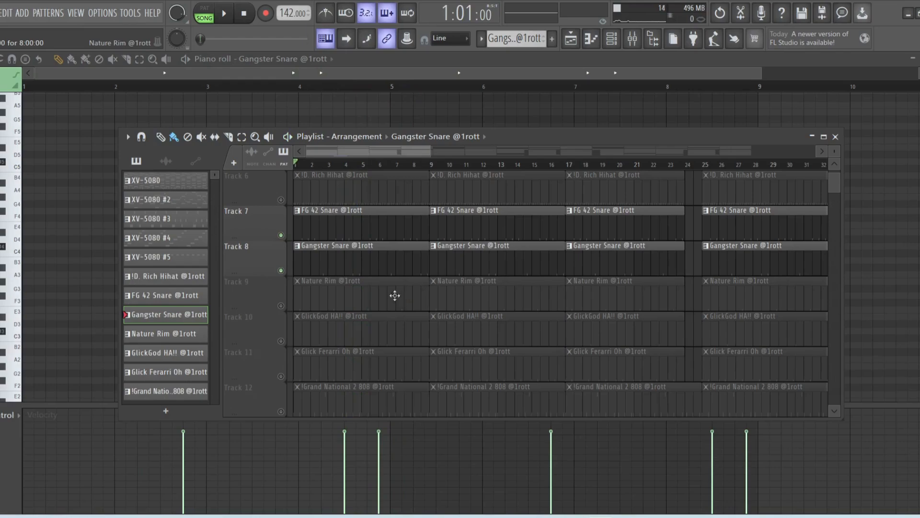
right_click(281, 235)
right_click(281, 235)
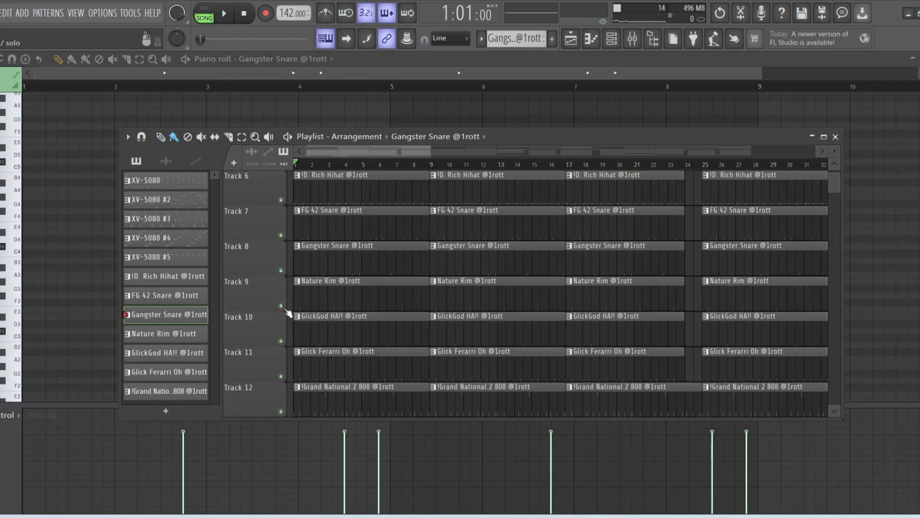
- Open the Nature Rim pattern from Track 9, clear the time selection, and play it in pattern mode
double_click(309, 293)
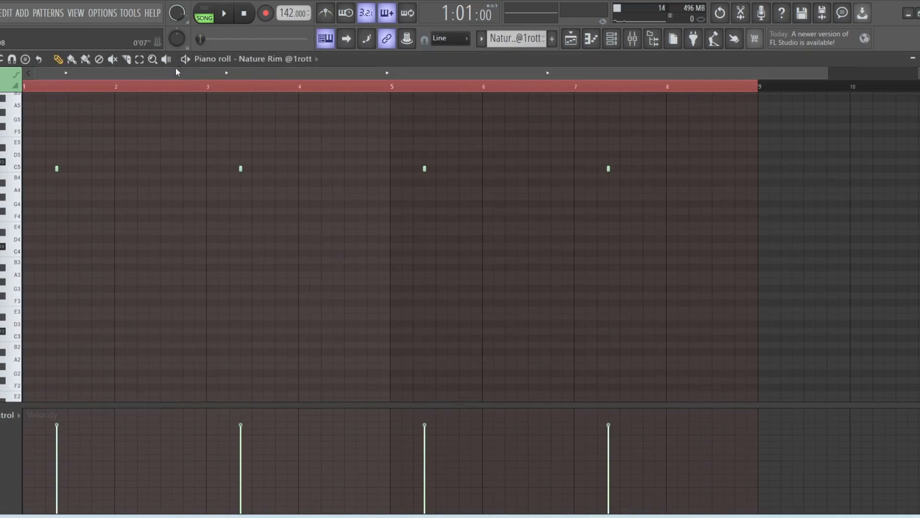
key("d")
key("ctrl+d")
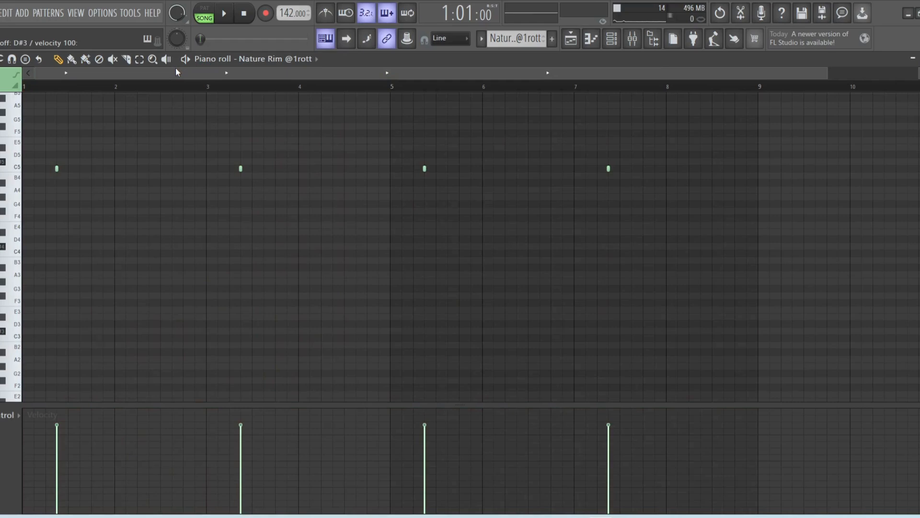
left_click(211, 9)
key("space")
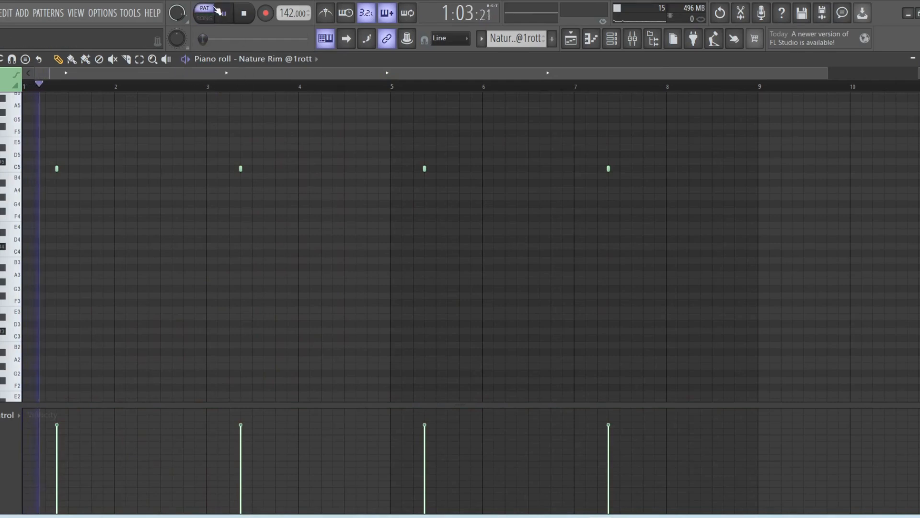
key("space")
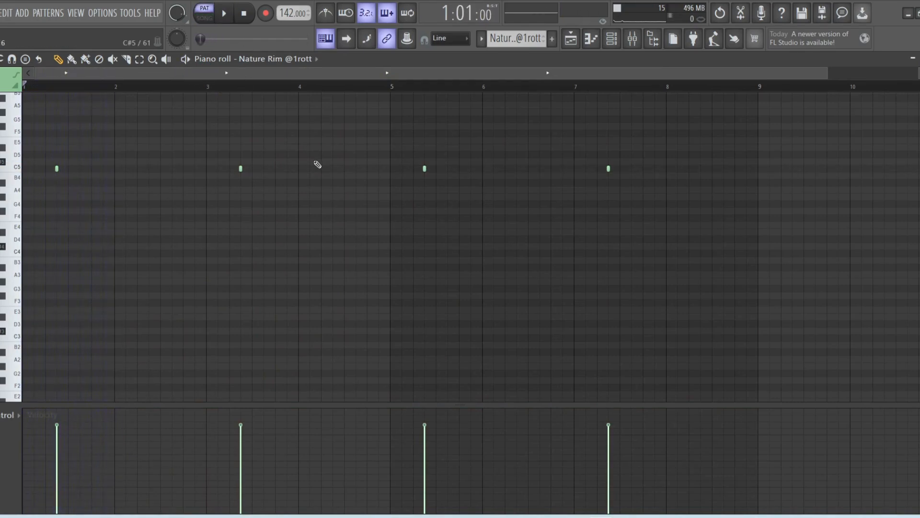
- Solo Tracks 7, 8 and 9 in the playlist and play the two snares with the rim in song mode
left_click(571, 38)
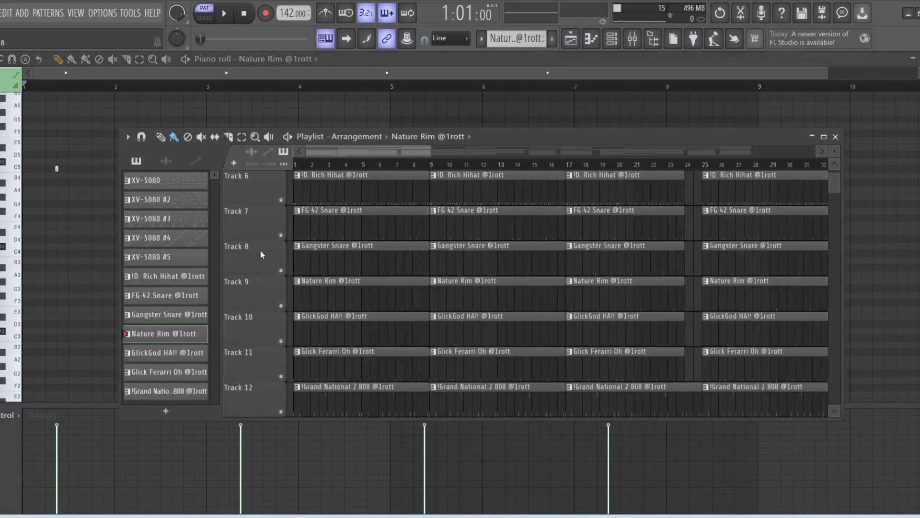
right_click(281, 236)
left_click(281, 270)
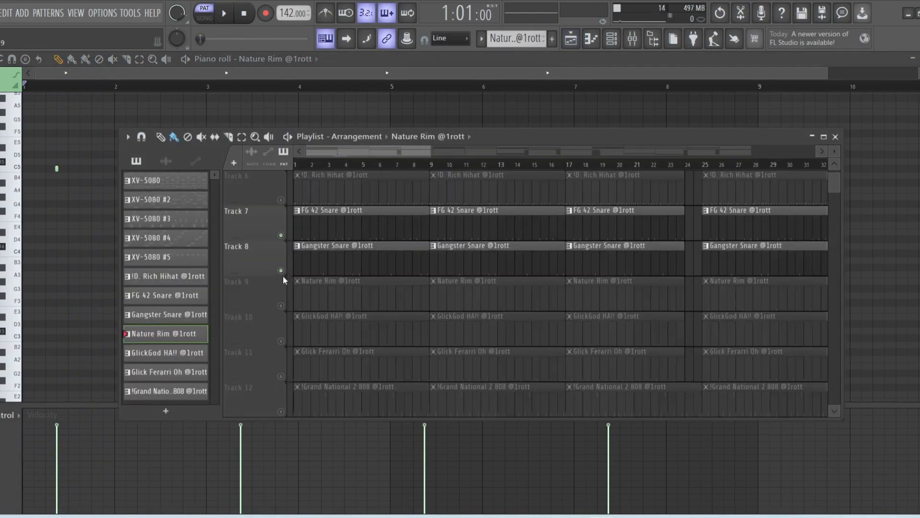
left_click(281, 305)
key("space")
key("space")
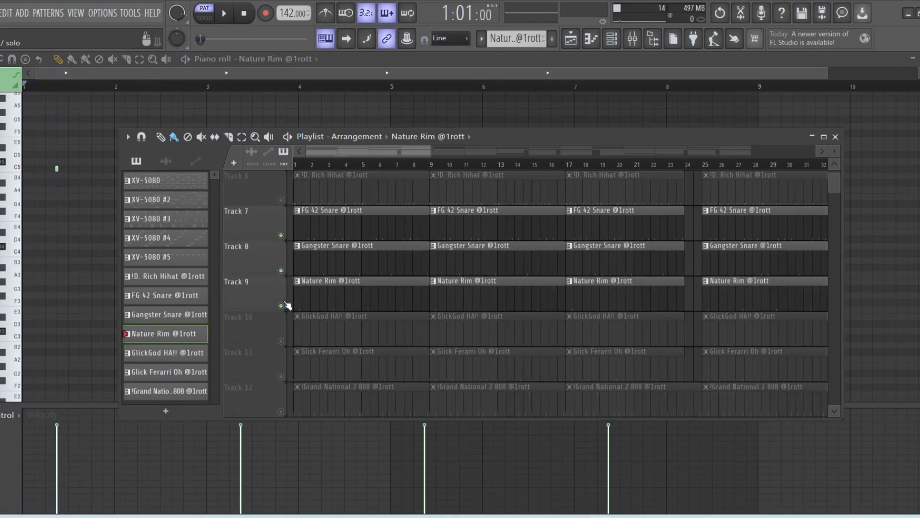
left_click(204, 18)
key("space")
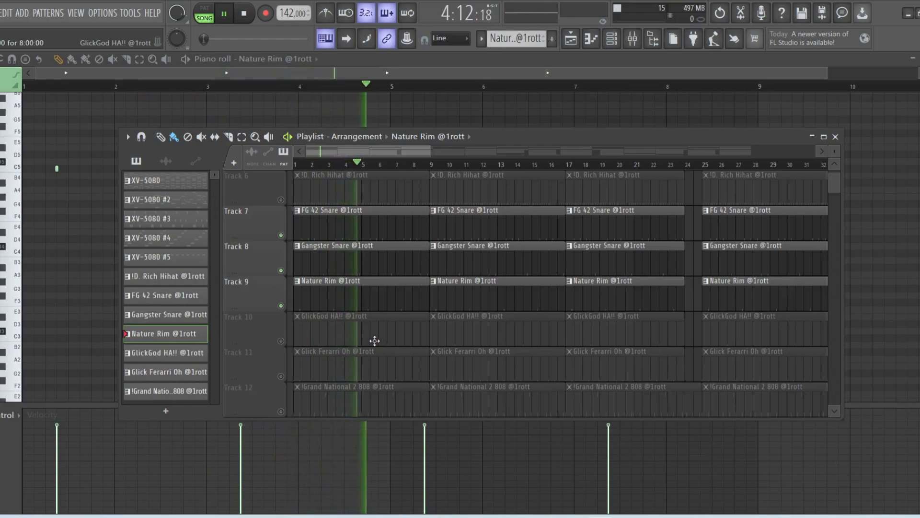
key("space")
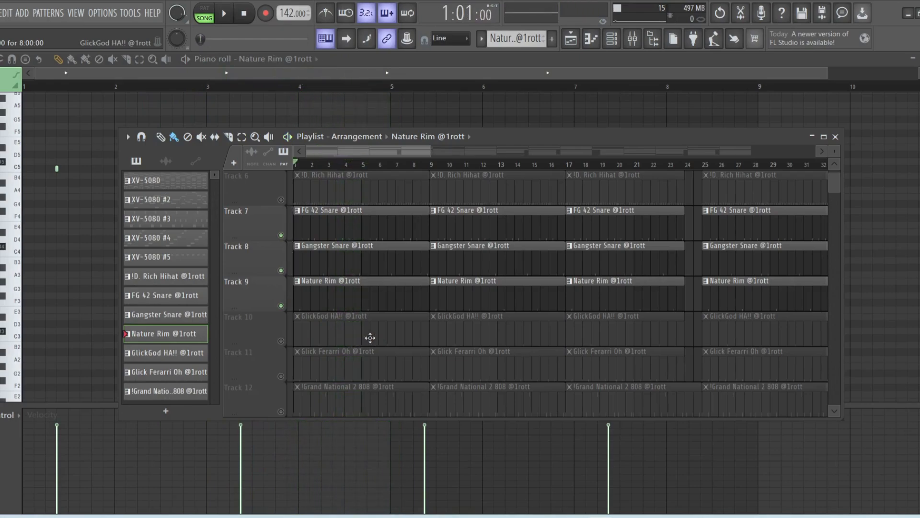
- Solo Track 10, open its GlickGod HA!! pattern, view it from bar 1, and play it
right_click(281, 342)
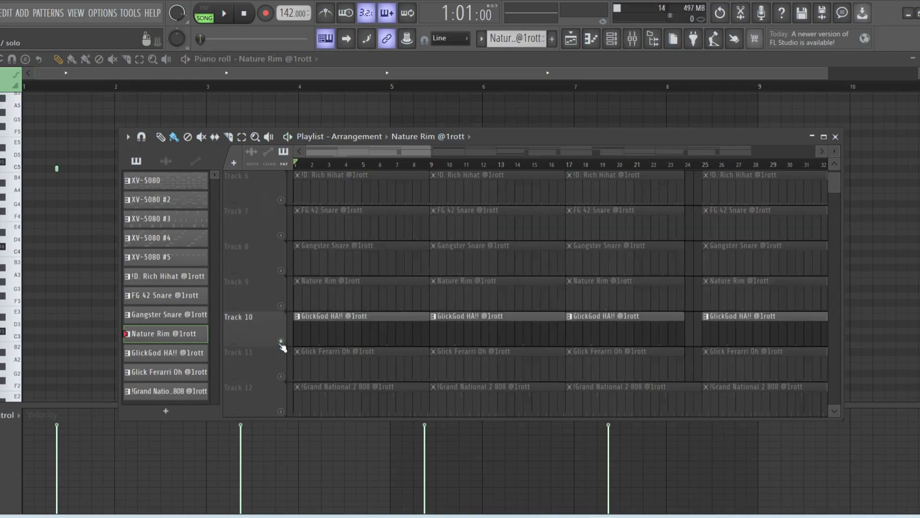
double_click(342, 337)
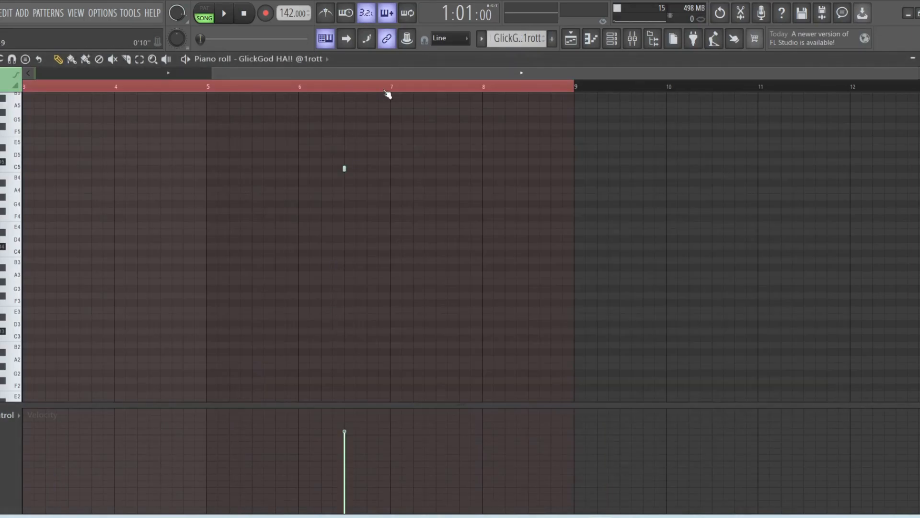
left_click_drag(397, 77, 216, 79)
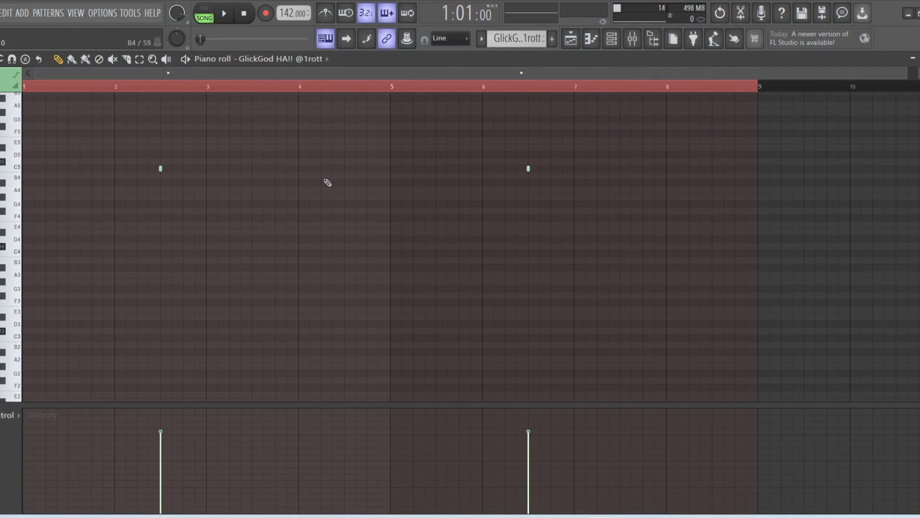
key("space")
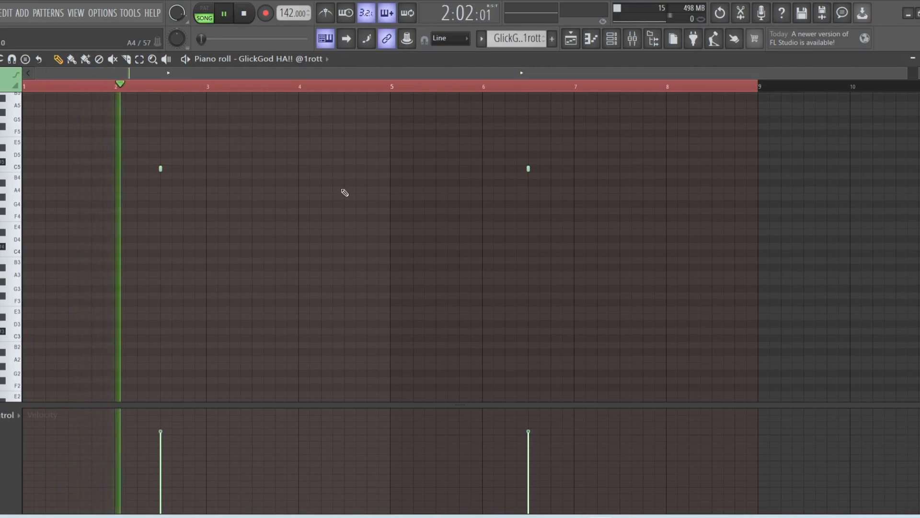
key("space")
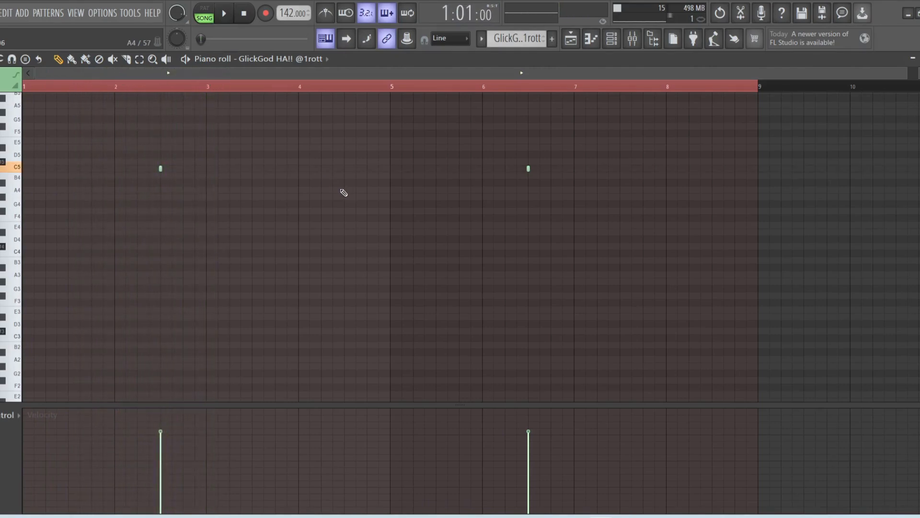
- Solo Track 11 in the playlist, open its Glick Ferarri Oh pattern from bar 1, and play it
left_click(570, 38)
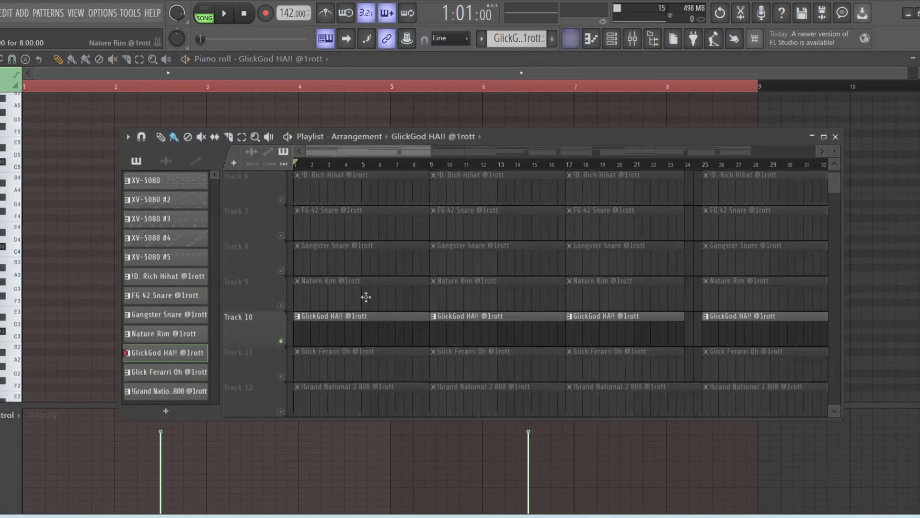
scroll(283, 343, "down", 2)
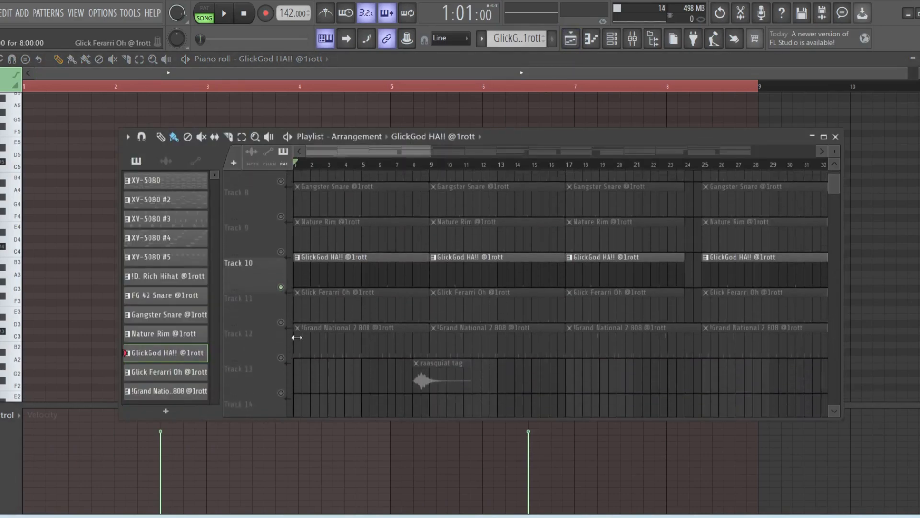
left_click(282, 306)
left_click(280, 270)
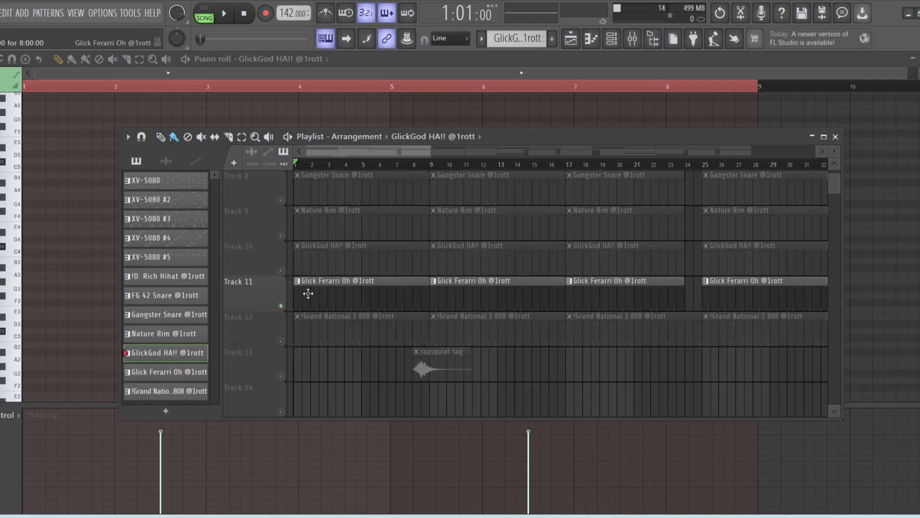
double_click(311, 295)
left_click_drag(337, 76, 85, 86)
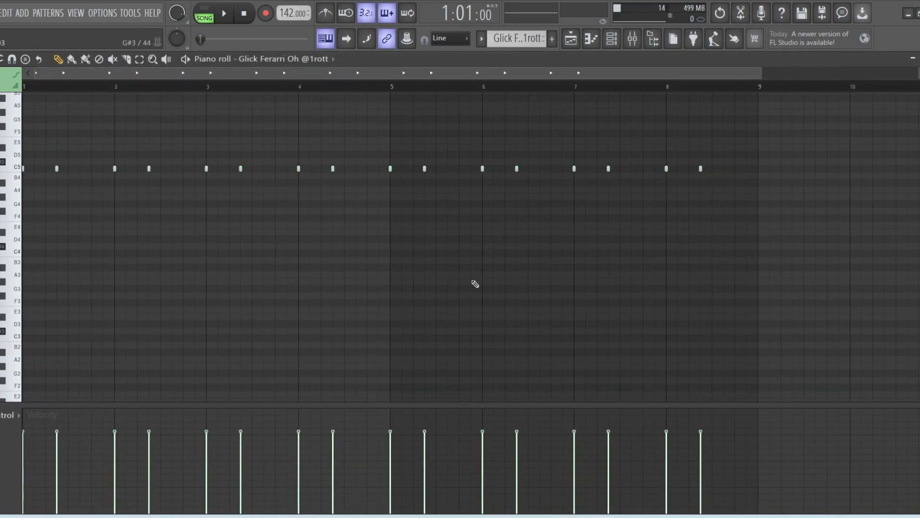
key("space")
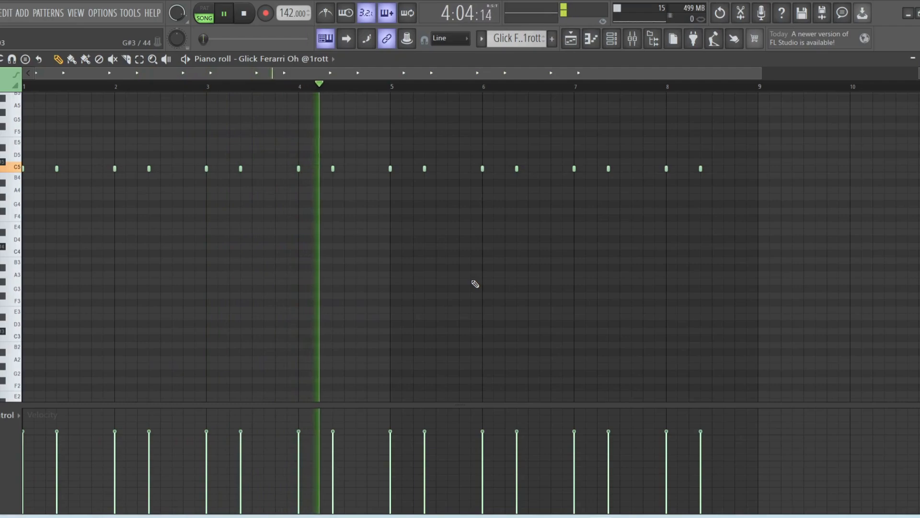
key("space")
- Solo Track 12 in the playlist, open its !Grand National 2 808 pattern, and play all eight bars
key("F5")
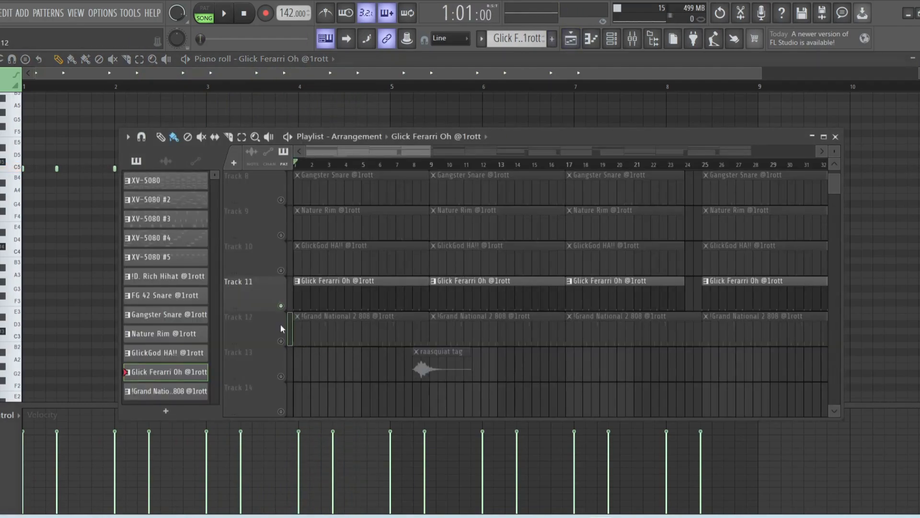
left_click(281, 324)
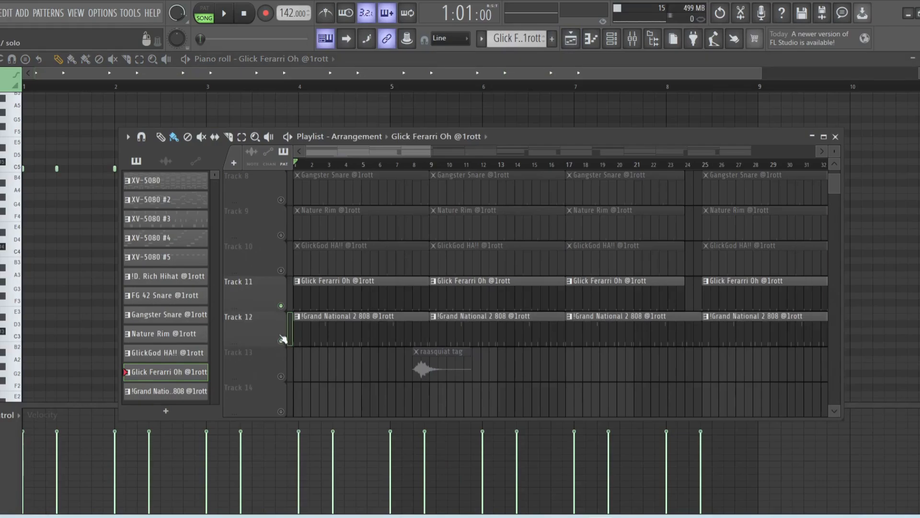
double_click(342, 340)
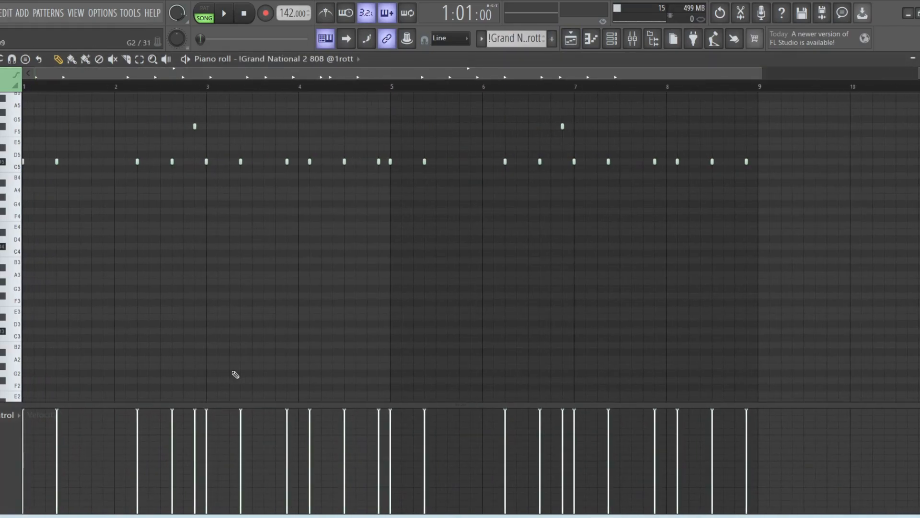
key("space")
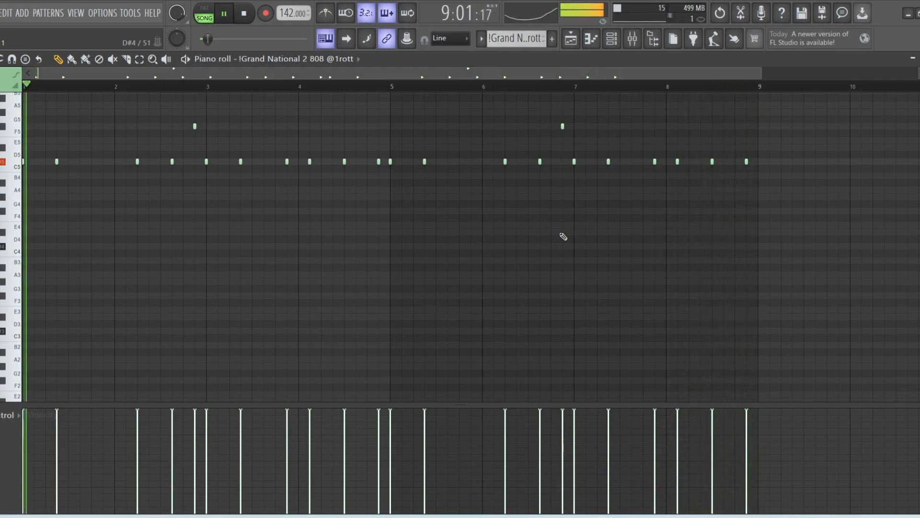
key("space")
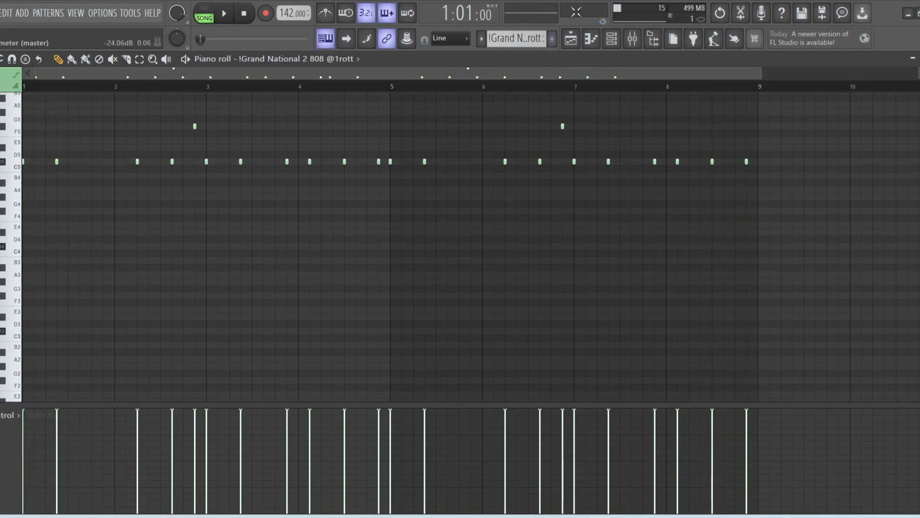
- Return to the playlist and take Track 12 out of solo to re-enable all tracks
left_click(571, 39)
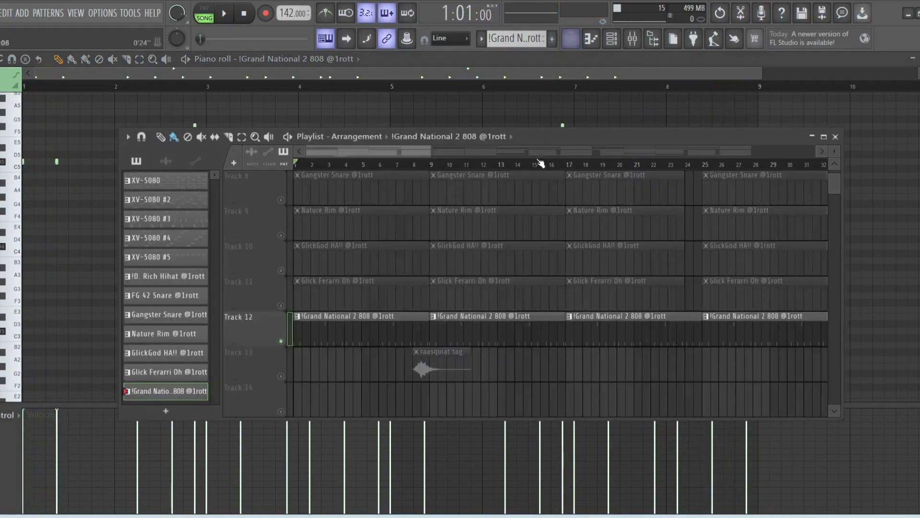
left_click(282, 342)
left_click(282, 341)
left_click(281, 342)
left_click(282, 342)
right_click(282, 341)
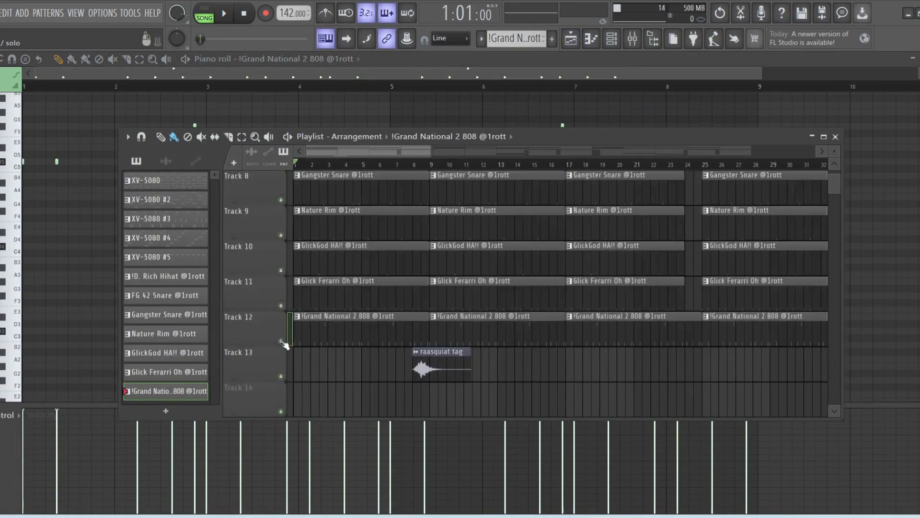
- Mute the five melody tracks, Track 1 through Track 5, in the playlist
scroll(438, 379, "up", 5)
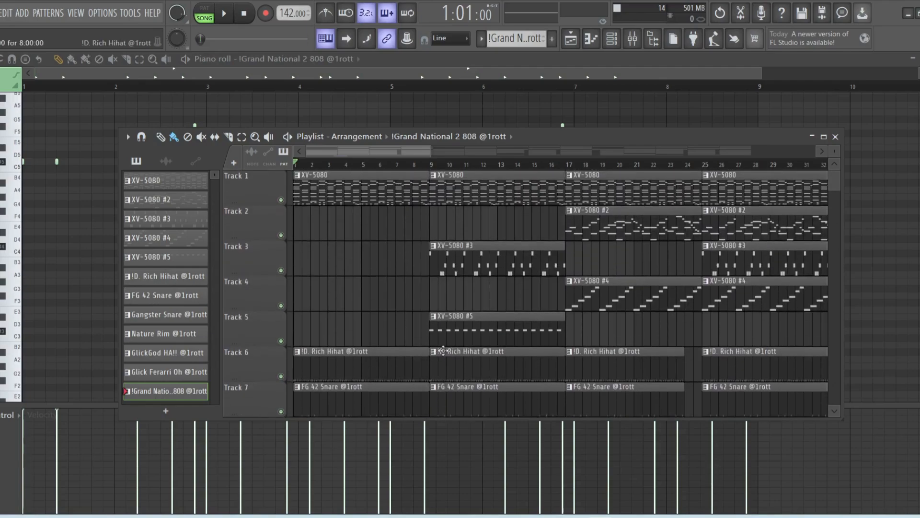
left_click_drag(428, 157, 752, 157)
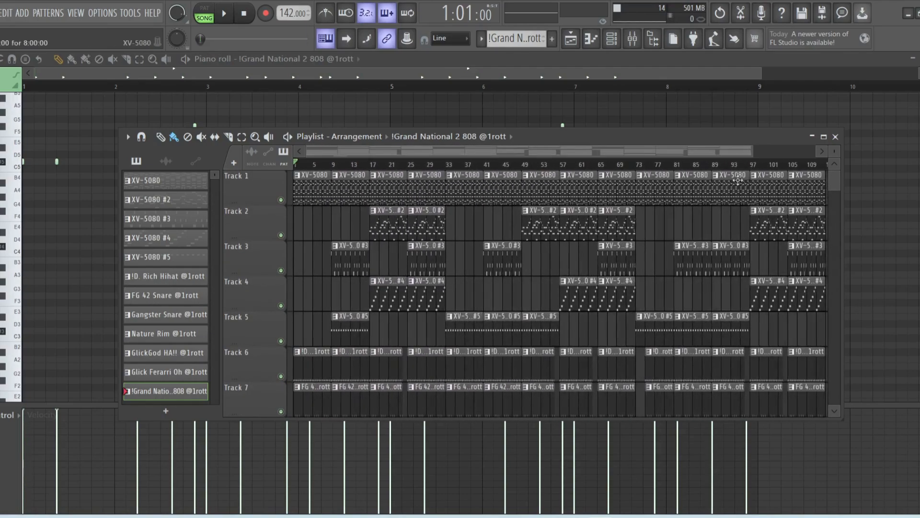
scroll(422, 263, "down", 4)
scroll(411, 263, "up", 4)
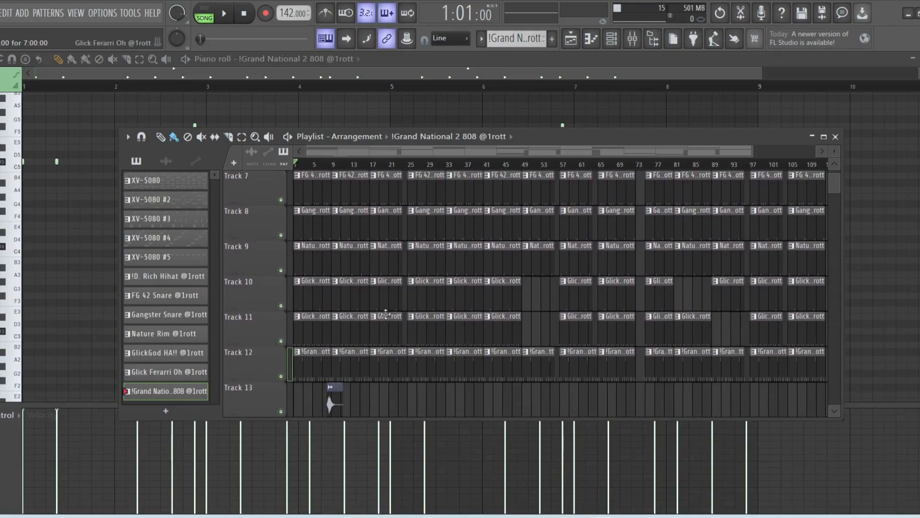
left_click(281, 341)
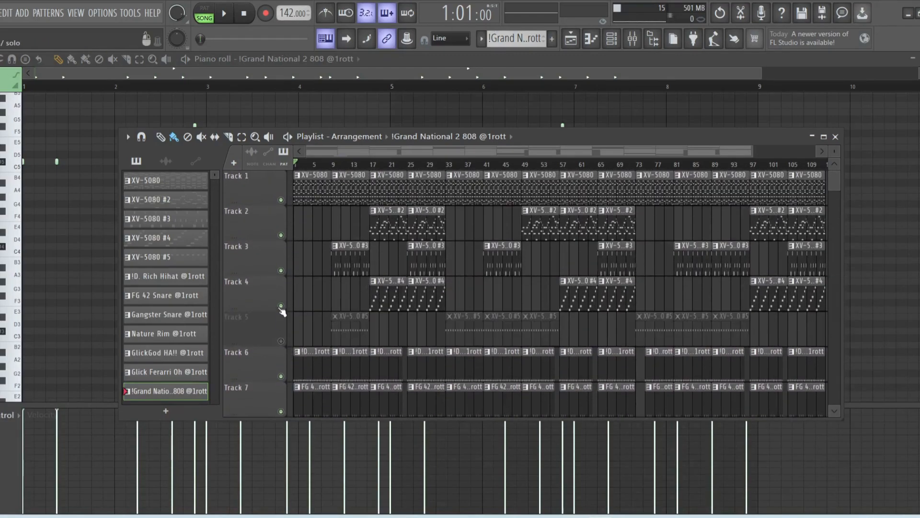
left_click(281, 306)
left_click(281, 270)
left_click(281, 234)
left_click(281, 199)
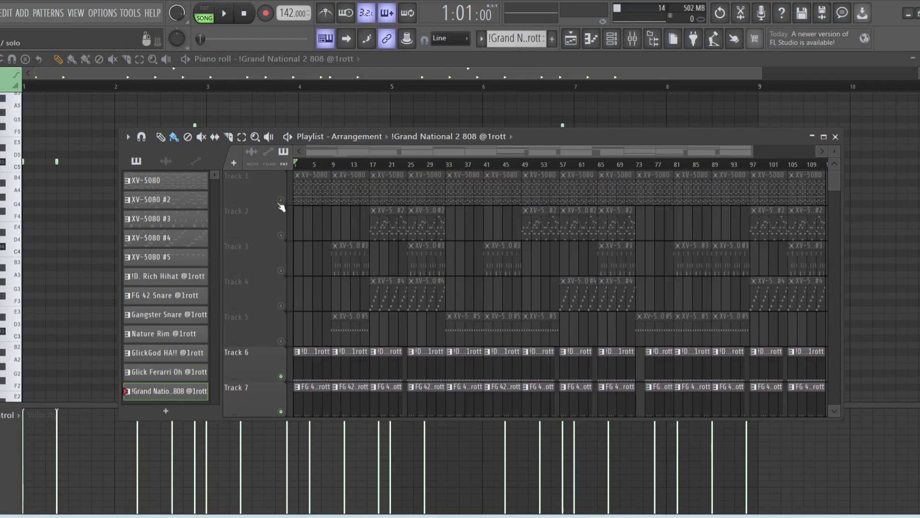
- Review the drum and 808 tracks, play them together from bar 1 into bar 9, and stop playback
scroll(331, 322, "down", 7)
scroll(331, 336, "up", 6)
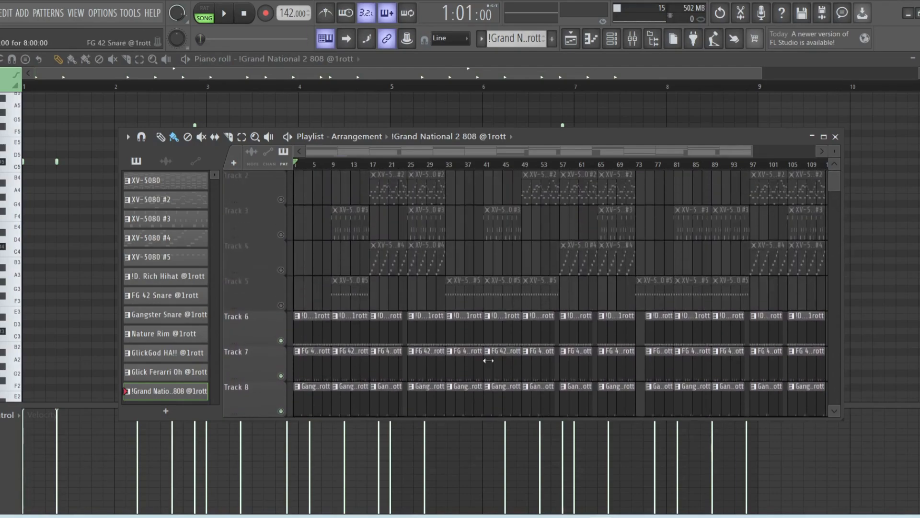
scroll(323, 351, "down", 7)
scroll(312, 336, "up", 3)
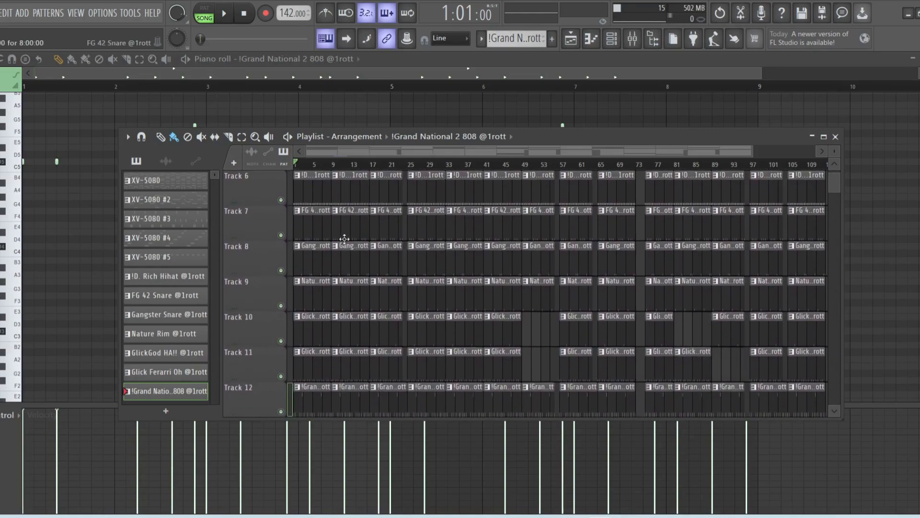
key("space")
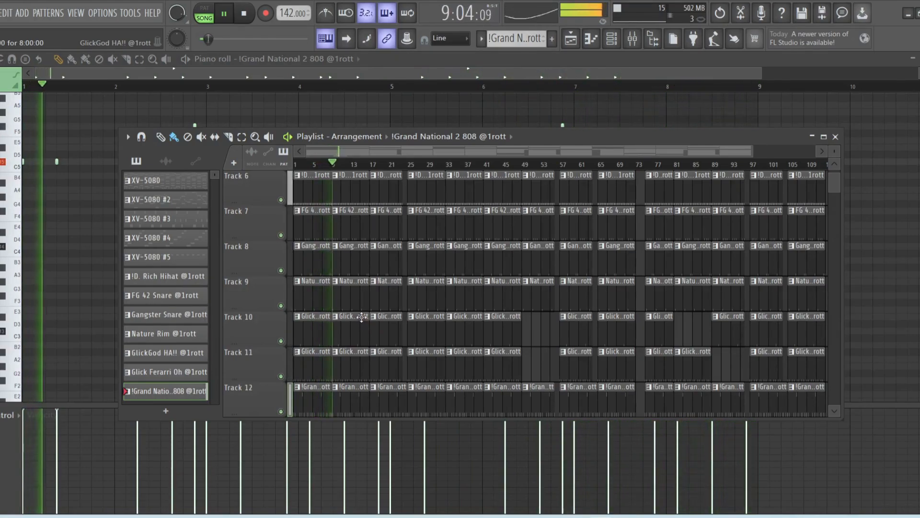
key("space")
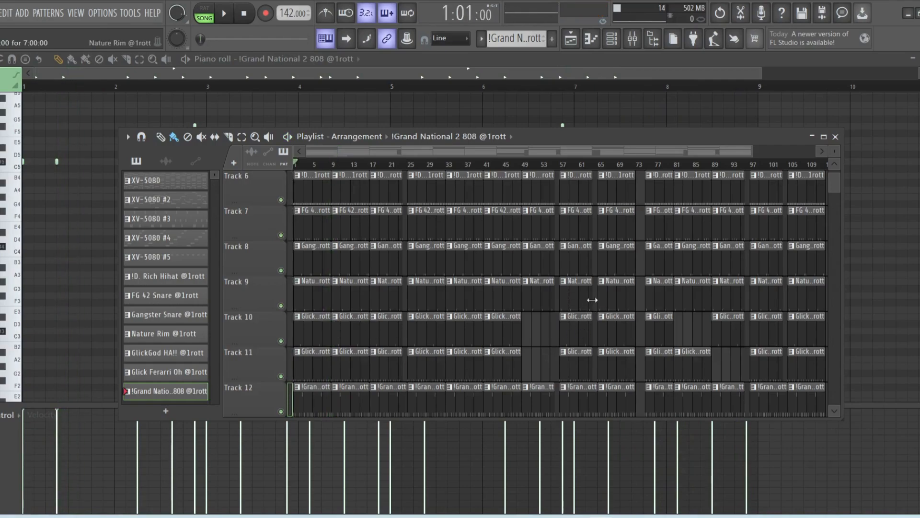
- Re-enable the muted melody tracks so that all playlist tracks are active
left_click_drag(754, 148, 474, 150)
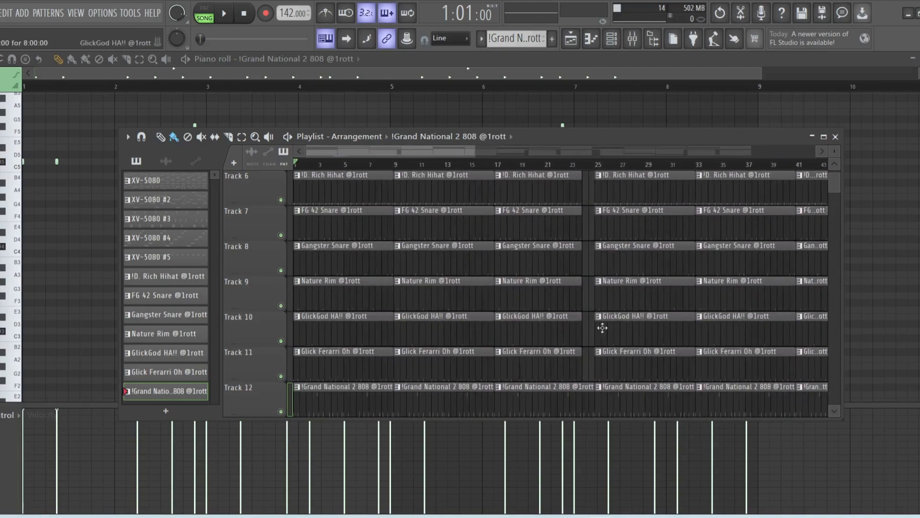
scroll(583, 337, "up", 5)
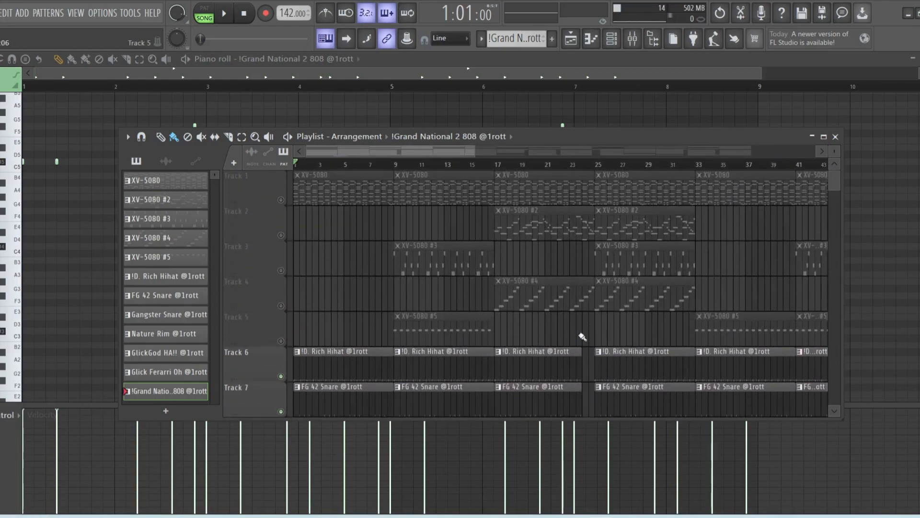
right_click(281, 342)
right_click(281, 342)
right_click(281, 342)
right_click(281, 342)
right_click(281, 342)
left_click(281, 341)
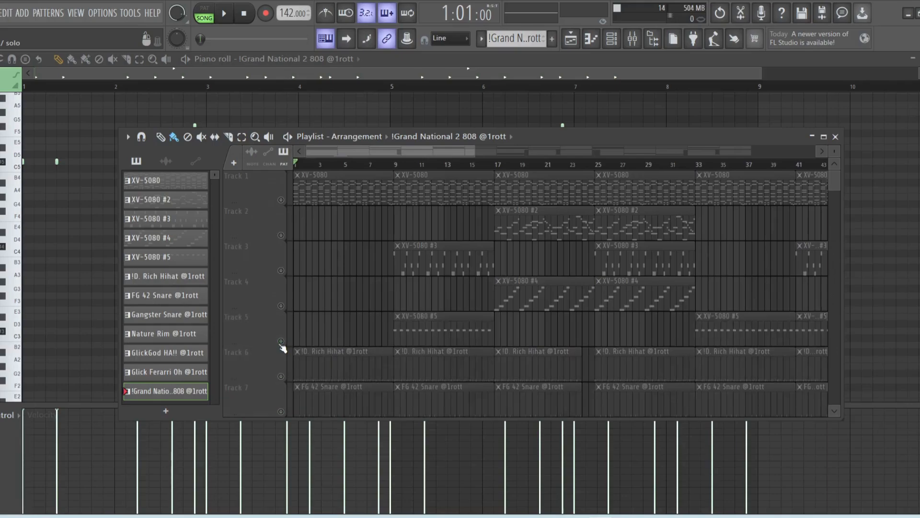
left_click(281, 341)
right_click(281, 342)
right_click(281, 342)
right_click(281, 342)
- Close the piano roll and the channel rack, leaving only the playlist open
left_click(919, 58)
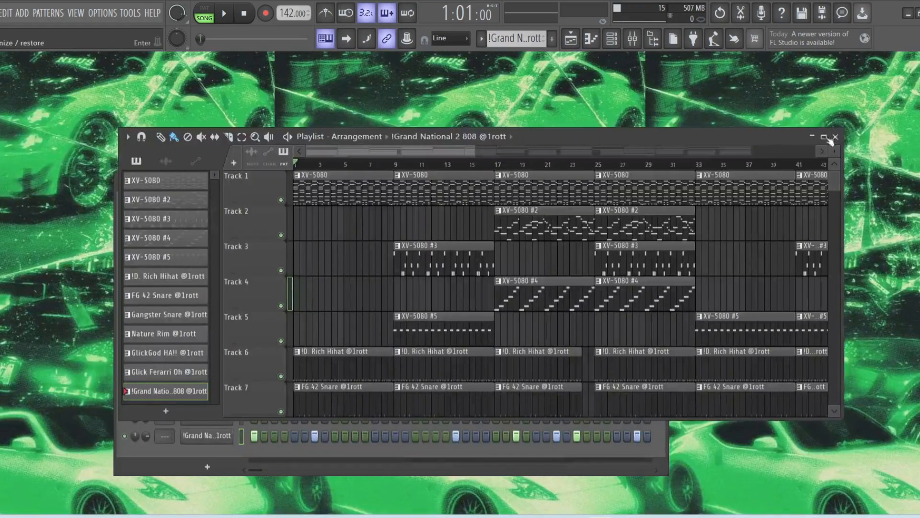
left_click(657, 469)
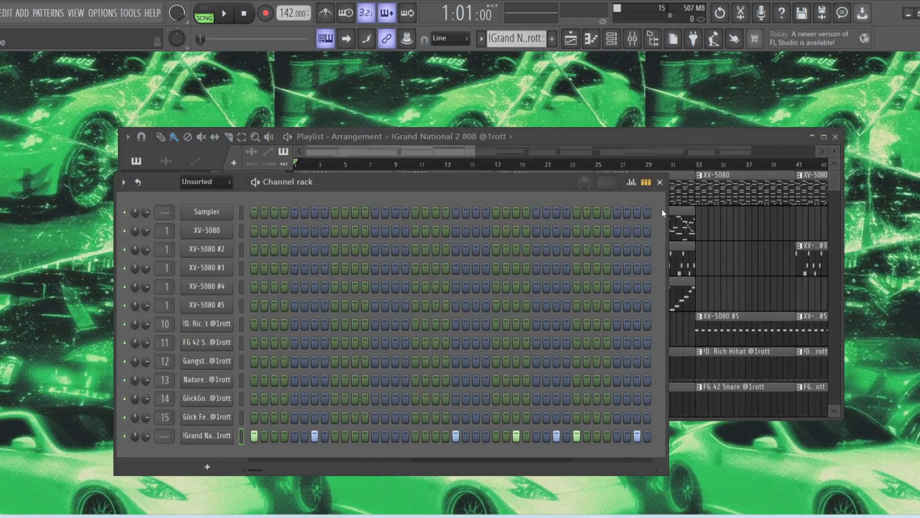
left_click(659, 181)
- Examine the full song arrangement, comparing where melody, drum and 808 patterns enter and drop out across all tracks
left_click_drag(474, 151, 776, 137)
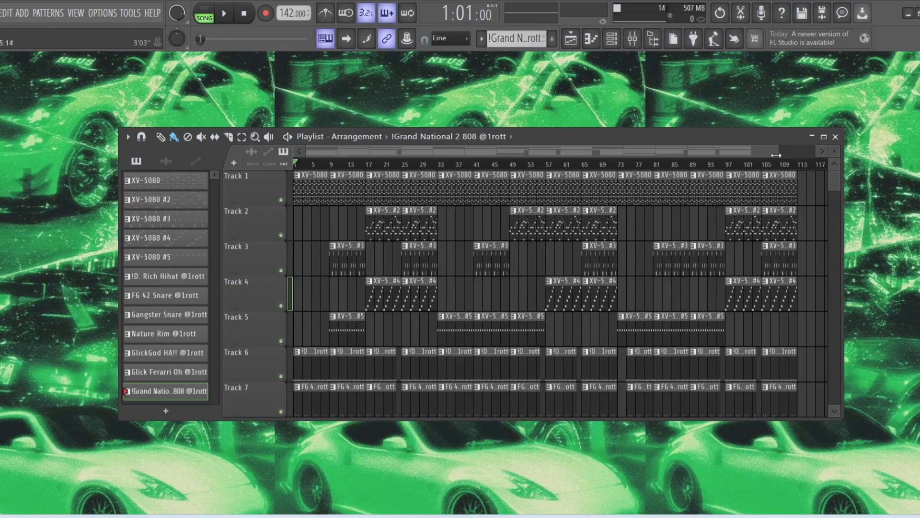
left_click_drag(776, 155, 751, 164)
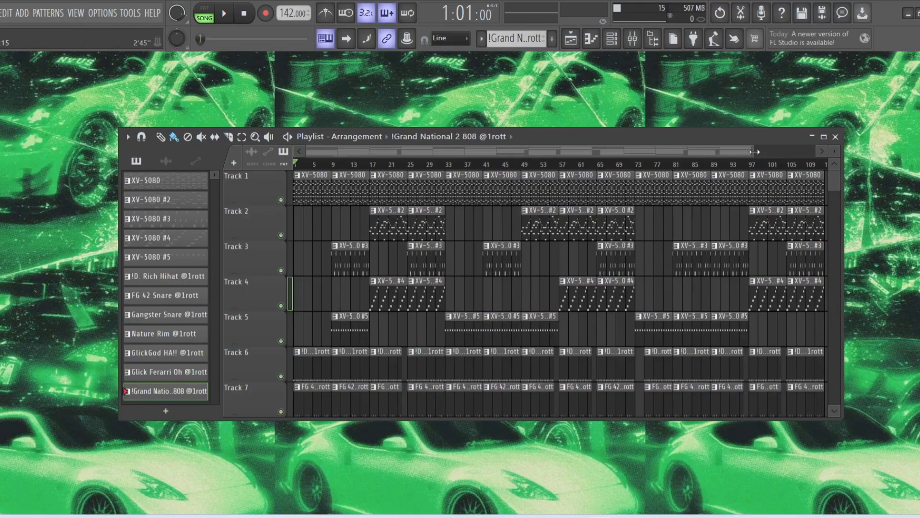
left_click_drag(755, 152, 552, 167)
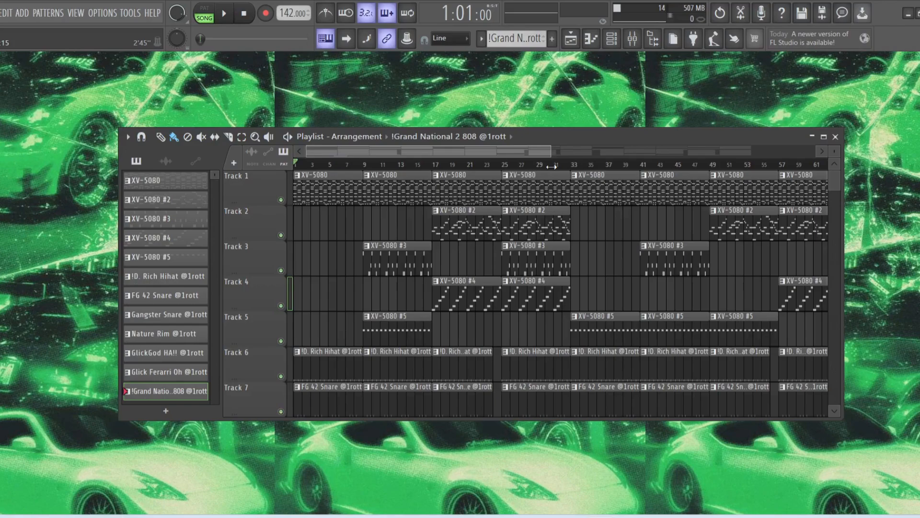
left_click_drag(552, 166, 722, 169)
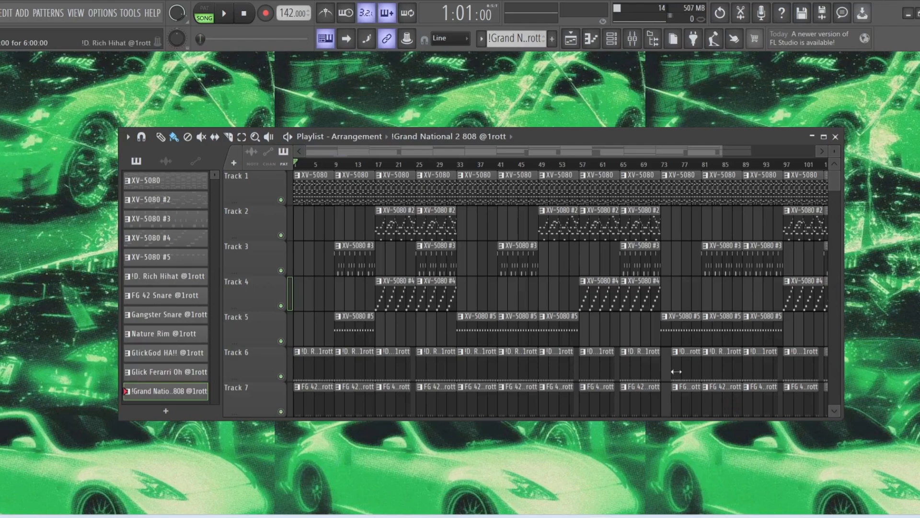
scroll(671, 378, "down", 10)
scroll(670, 380, "up", 10)
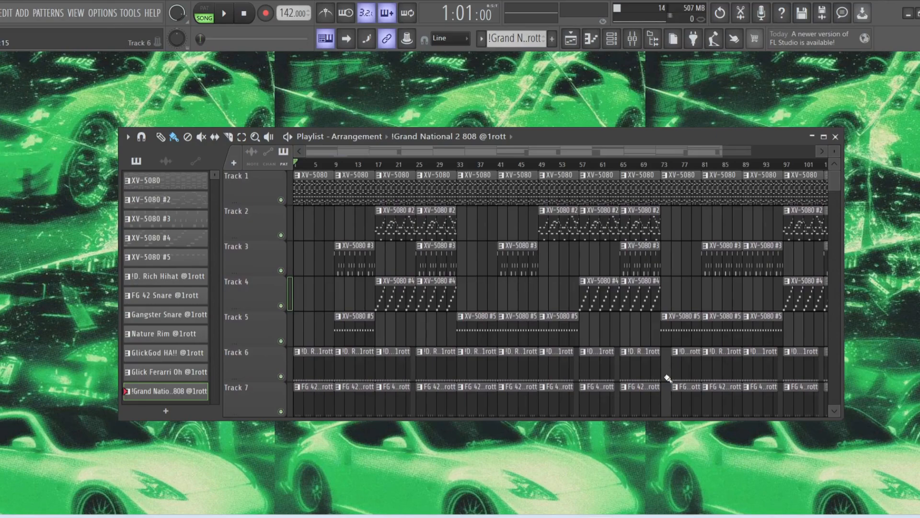
scroll(668, 379, "down", 7)
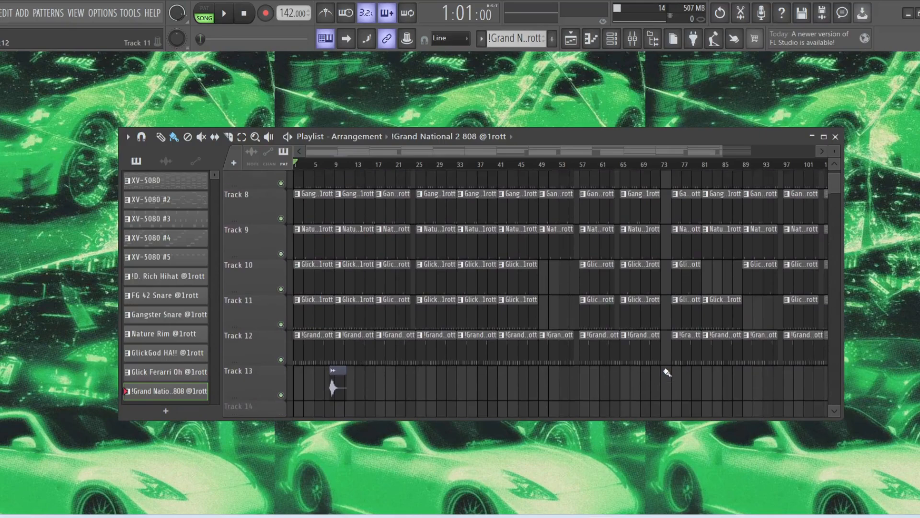
scroll(668, 372, "up", 4)
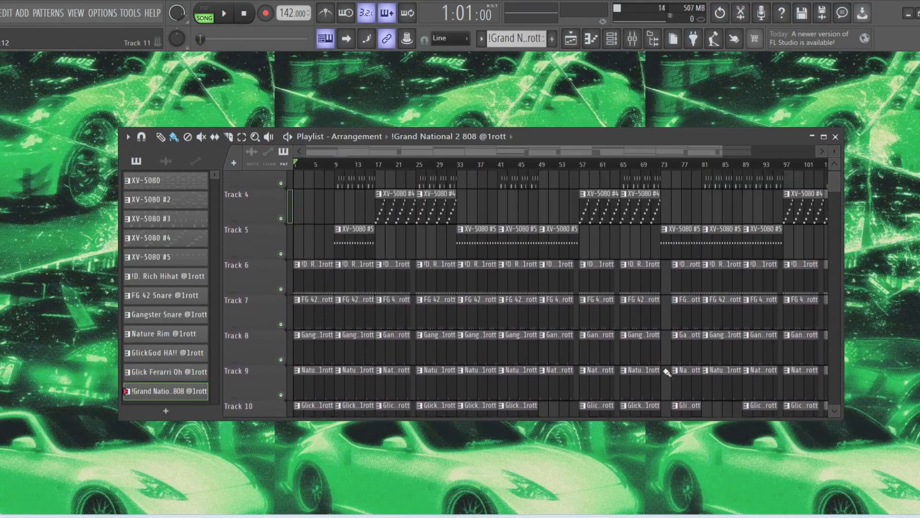
- Show roughly the first 70 bars of the arrangement from Track 1 and play the full beat from bar 1
scroll(667, 372, "up", 3)
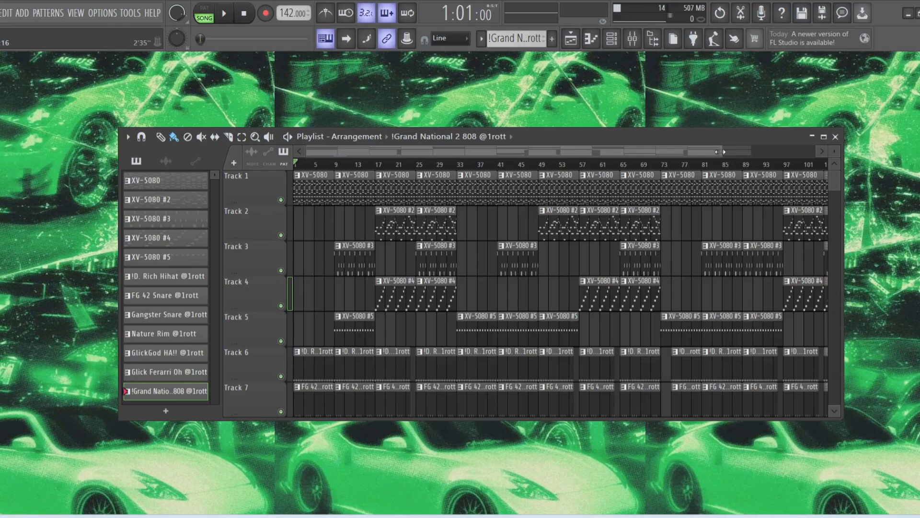
left_click_drag(722, 152, 589, 171)
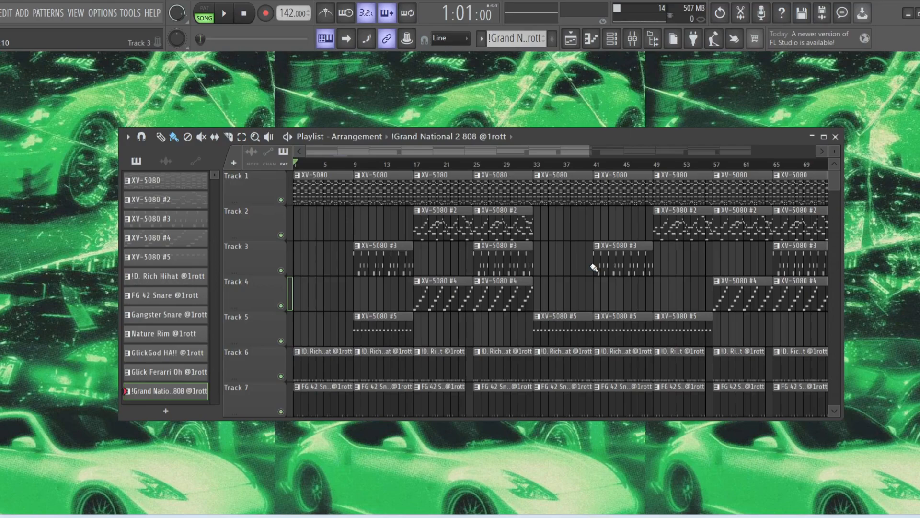
key("space")
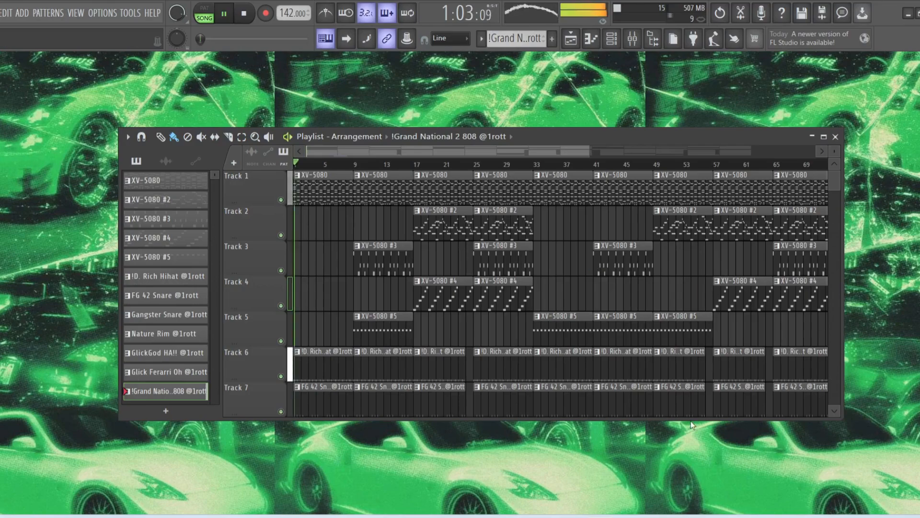